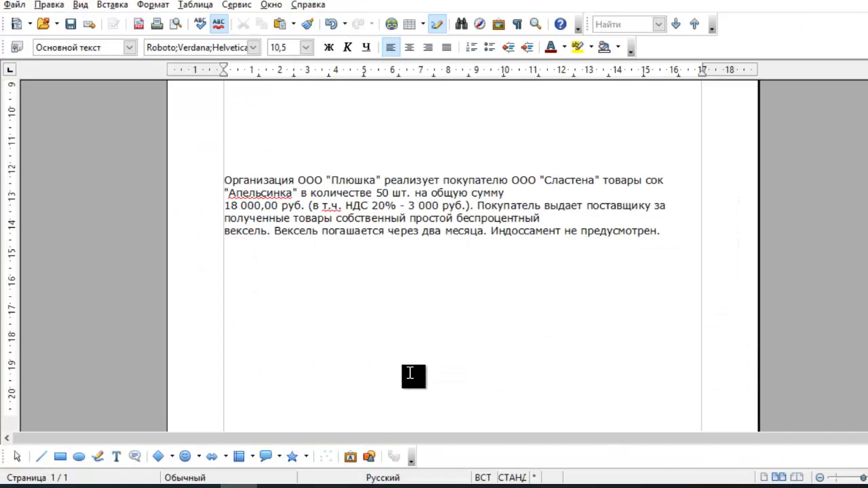
Step: In the task text, replace the goods сок "Апельсинка" with торт «Наполеон»
{"action": "key", "text": "ctrl+a"}
{"action": "type", "text": "Организация ООО \"Плюшка\" реализует покупателю ООО \"Сластена\" товары торт «Наполеон» в количестве 50 шт. на общую сумму 18 000,00 руб. (в т.ч. НДС 20% - 3 000 руб.). Покупатель выдает поставщику за полученные товары собственный простой беспроцентный вексель. Вексель погашается через два месяца. Индоссамент не предусмотрен."}
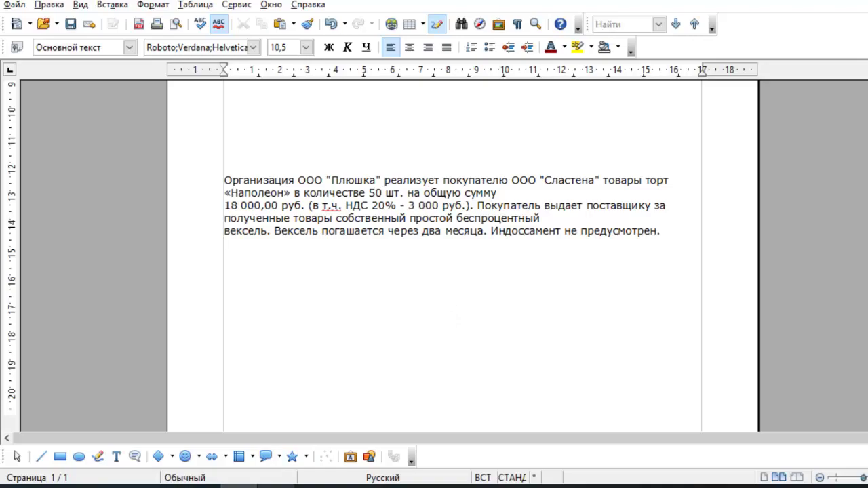
Step: Switch to 1C:Enterprise and create a new goods sales invoice of type Товары (накладная), dismissing the news window
{"action": "left_click", "coordinate": [275, 485]}
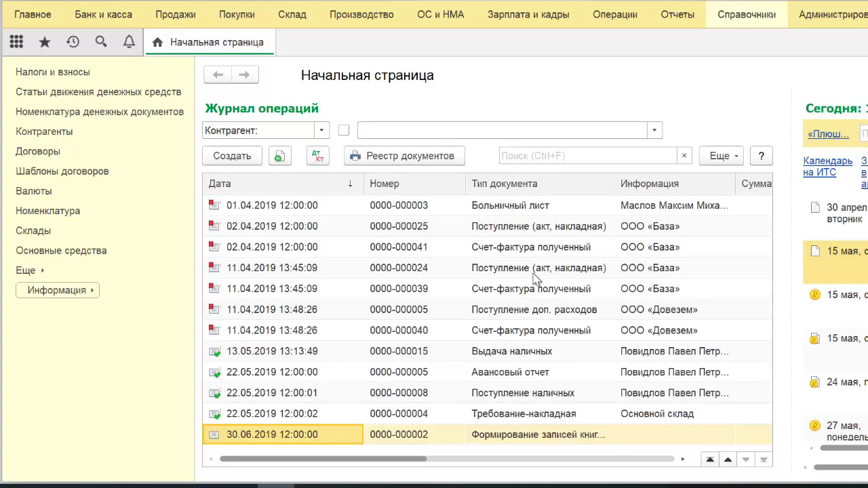
{"action": "left_click", "coordinate": [171, 19]}
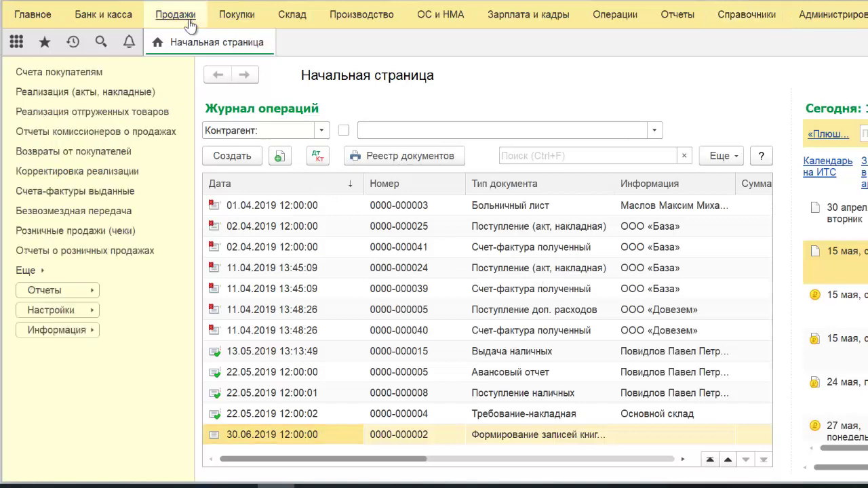
{"action": "left_click", "coordinate": [113, 102]}
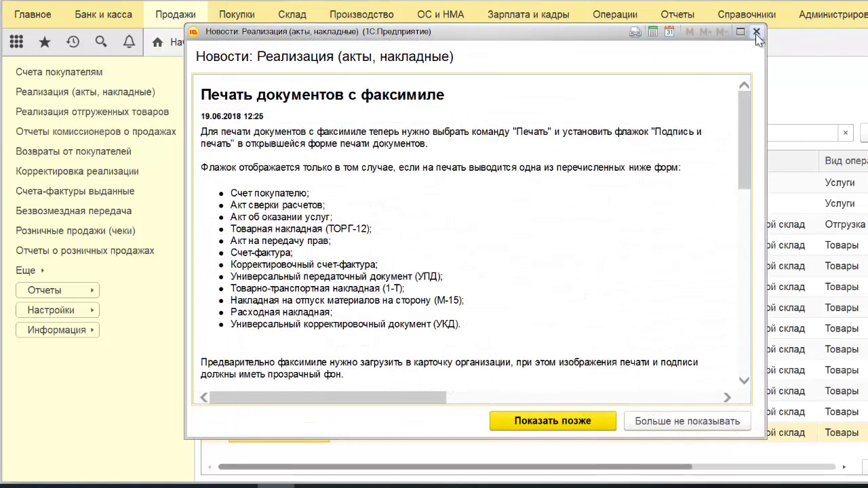
{"action": "left_click", "coordinate": [756, 33]}
{"action": "left_click", "coordinate": [278, 132]}
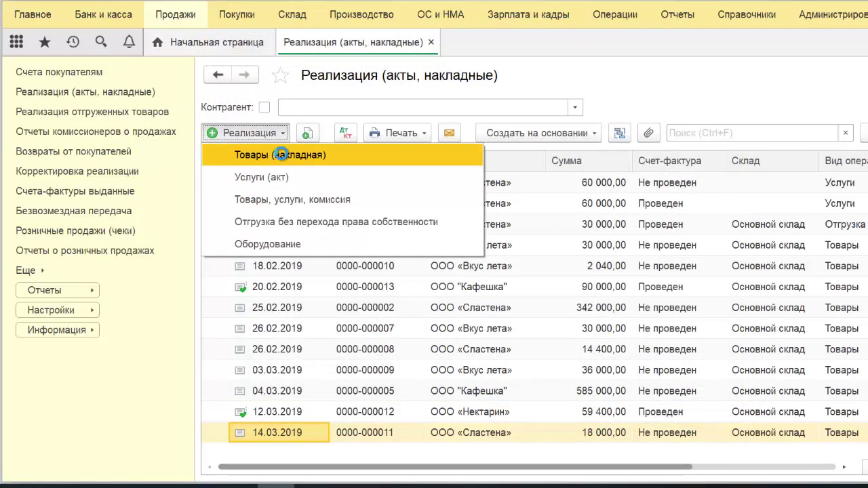
{"action": "left_click", "coordinate": [281, 155]}
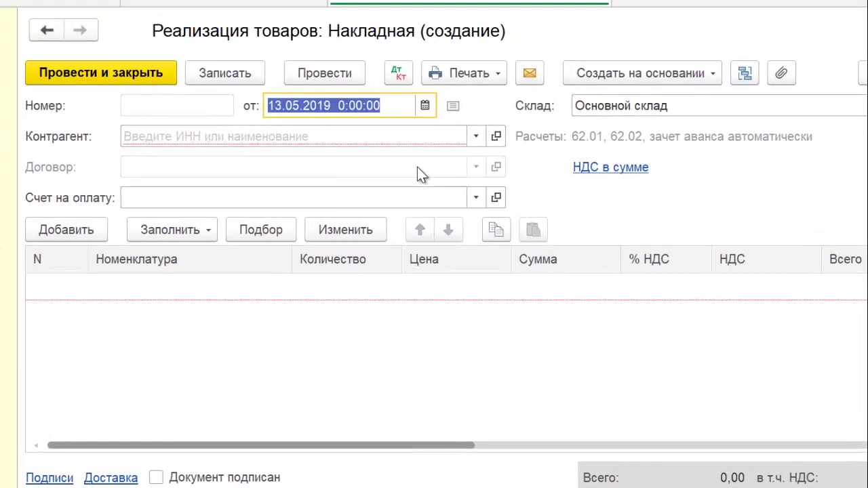
Step: Choose ООО «Сластена» as the invoice's counterparty and add a line for торт «Наполеон» with quantity 50
{"action": "left_click", "coordinate": [188, 134]}
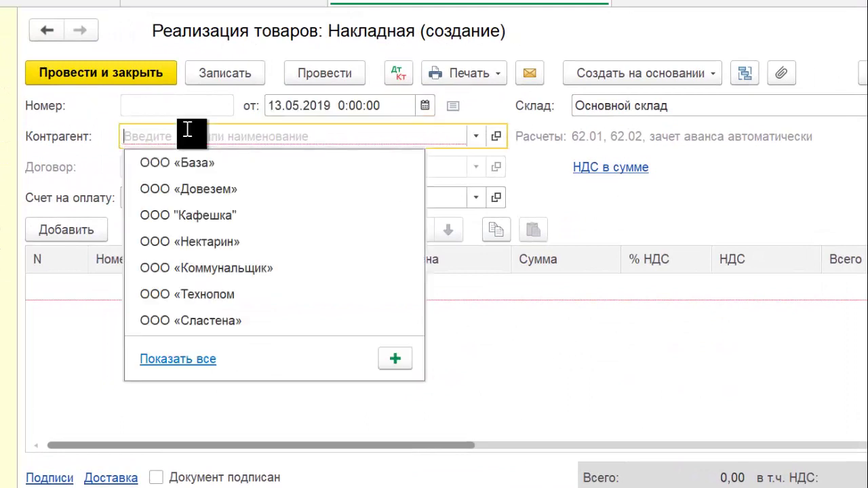
{"action": "left_click", "coordinate": [216, 321]}
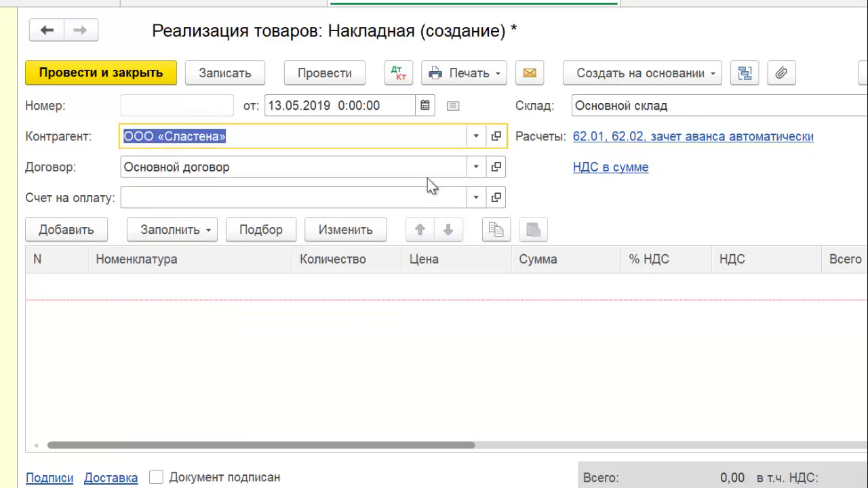
{"action": "left_click", "coordinate": [67, 237]}
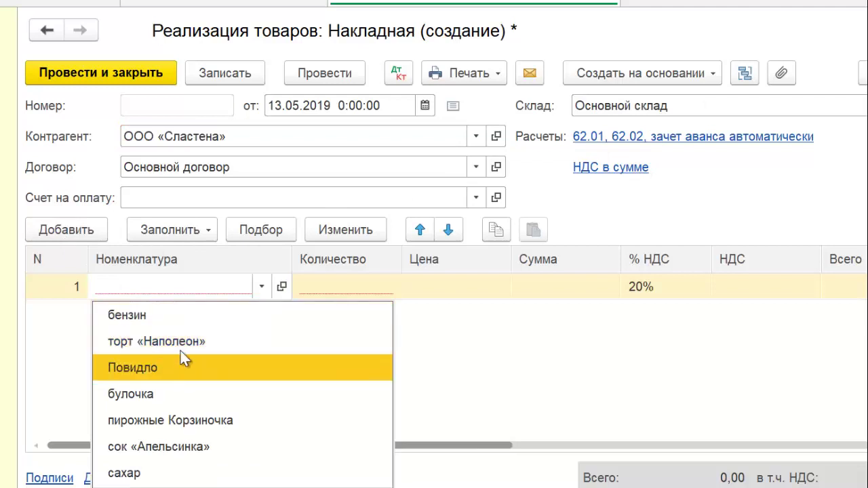
{"action": "left_click", "coordinate": [197, 339]}
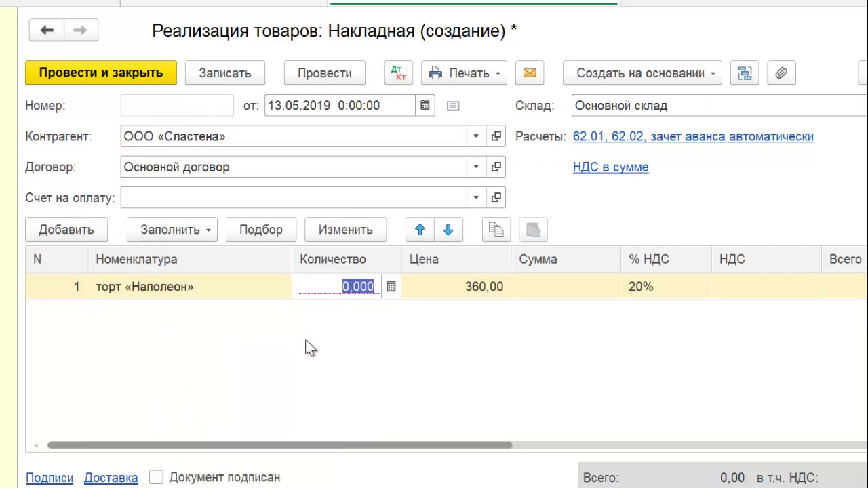
{"action": "type", "text": "50"}
Step: Check the cake line's amount, VAT and accounting accounts, leaving the accounts as they are
{"action": "left_click_drag", "start_coordinate": [433, 444], "coordinate": [588, 444]}
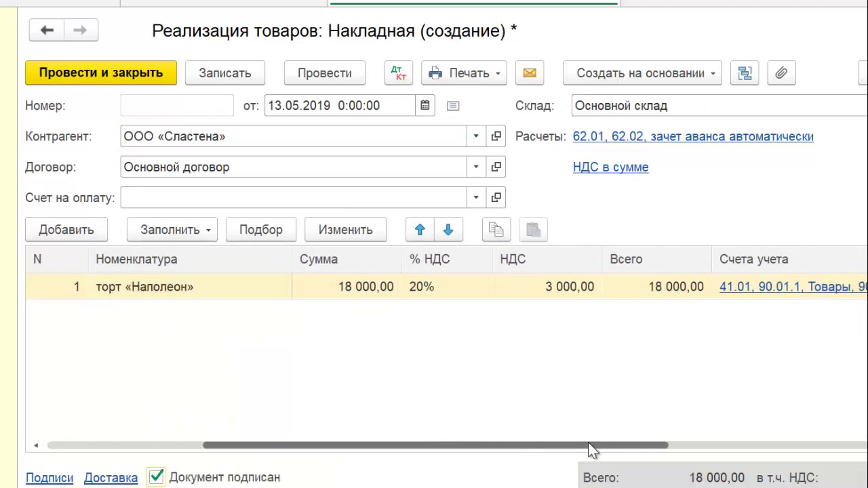
{"action": "left_click", "coordinate": [363, 296]}
{"action": "left_click", "coordinate": [572, 298]}
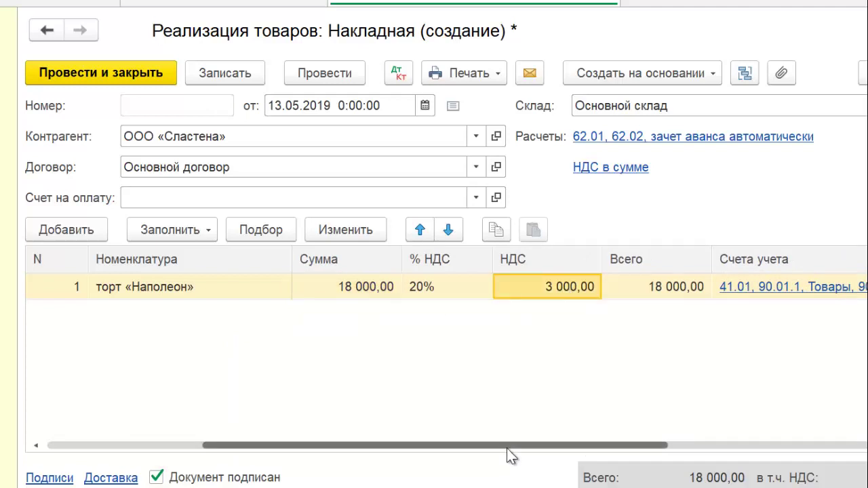
{"action": "left_click_drag", "start_coordinate": [507, 449], "coordinate": [673, 447]}
{"action": "left_click", "coordinate": [587, 287]}
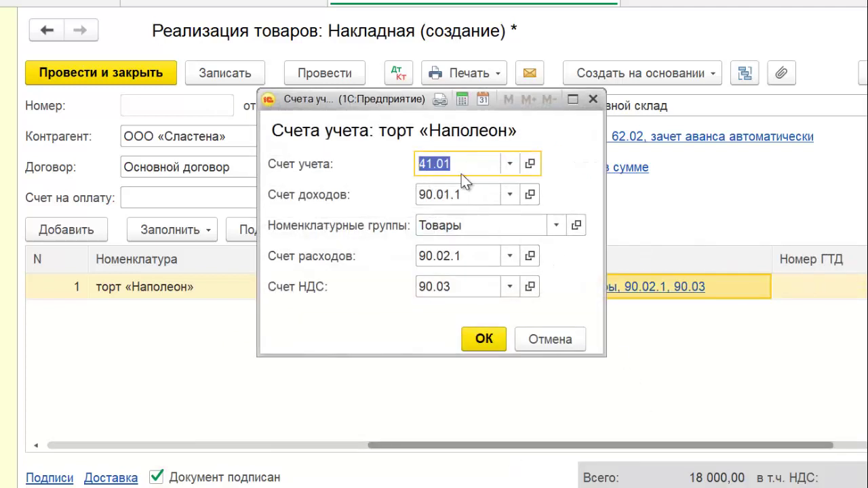
{"action": "left_click", "coordinate": [546, 344]}
Step: Save and post the sales invoice
{"action": "key", "text": "ctrl+s"}
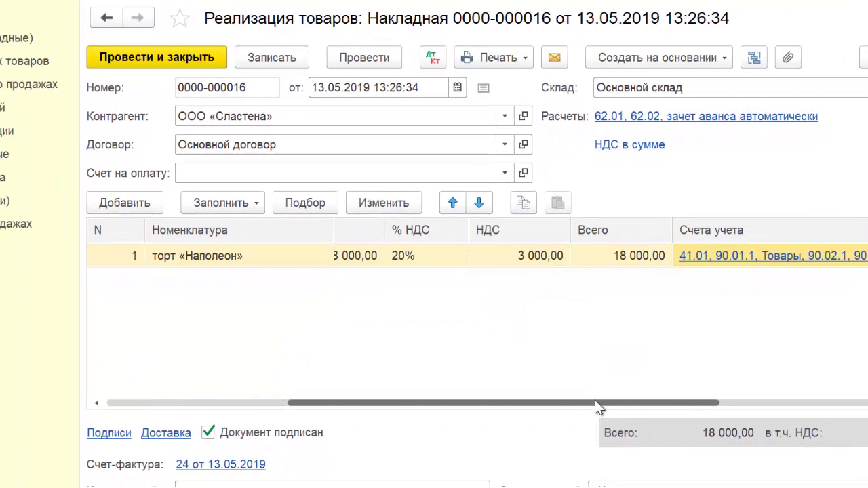
{"action": "left_click_drag", "start_coordinate": [594, 407], "coordinate": [414, 407]}
{"action": "left_click", "coordinate": [373, 58]}
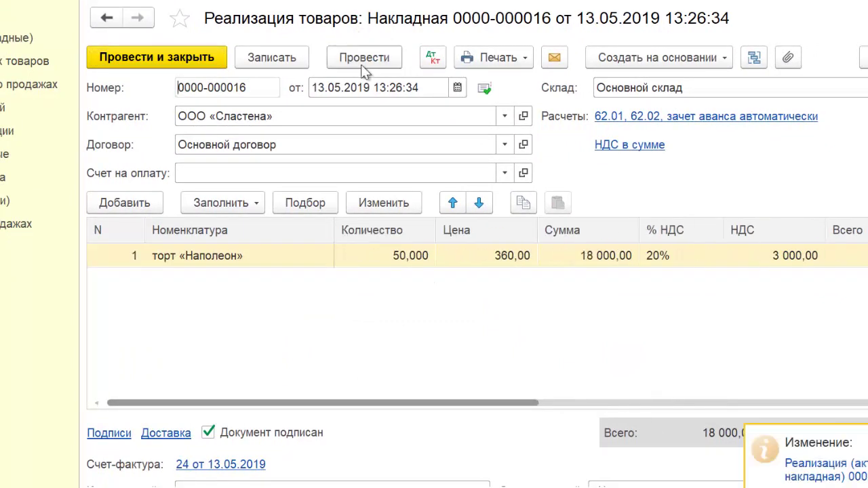
Step: Examine the invoice's accounting entries, checking the debit account, credit account and amount of each, and return to the invoice
{"action": "left_click", "coordinate": [433, 59]}
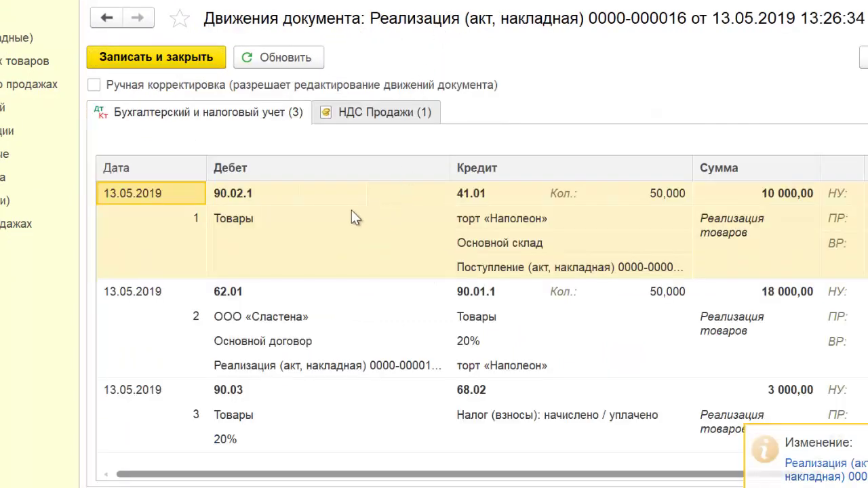
{"action": "left_click", "coordinate": [247, 200]}
{"action": "left_click", "coordinate": [469, 200]}
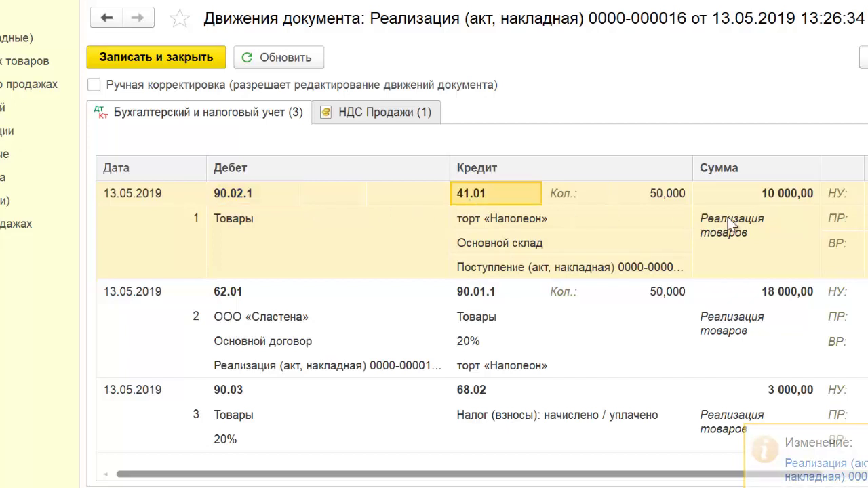
{"action": "left_click", "coordinate": [772, 192]}
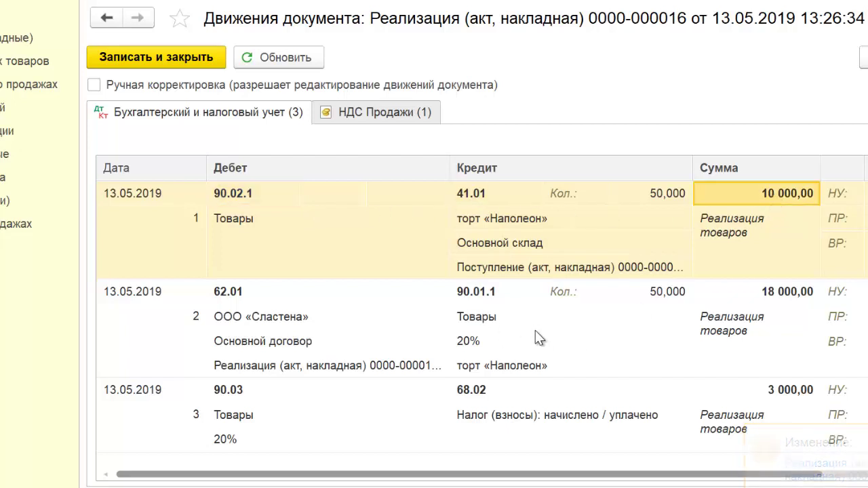
{"action": "left_click", "coordinate": [235, 298]}
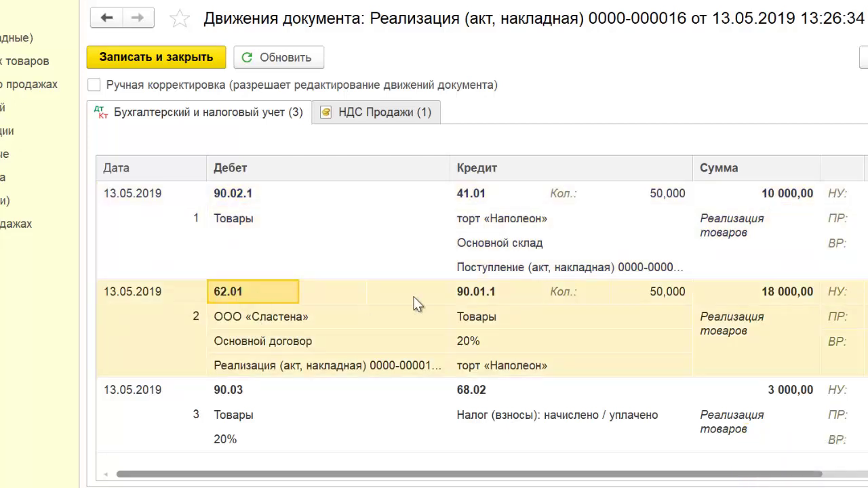
{"action": "left_click", "coordinate": [470, 297]}
{"action": "left_click", "coordinate": [781, 306]}
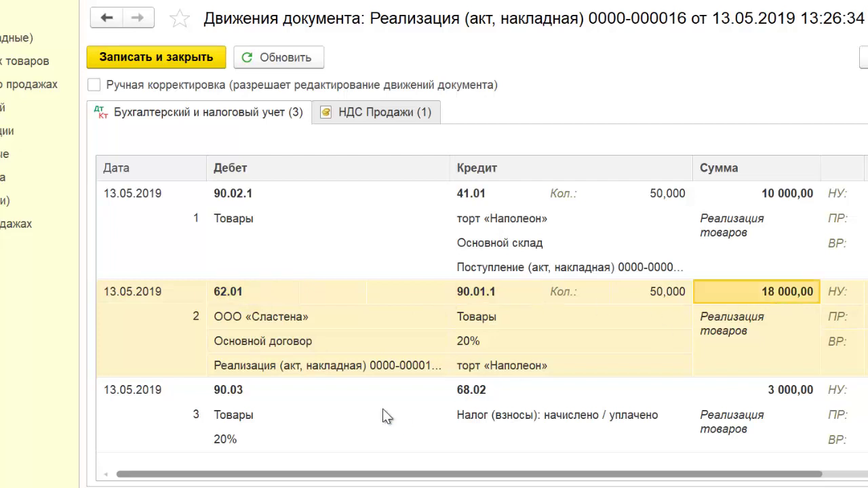
{"action": "left_click", "coordinate": [236, 390]}
{"action": "left_click", "coordinate": [471, 390]}
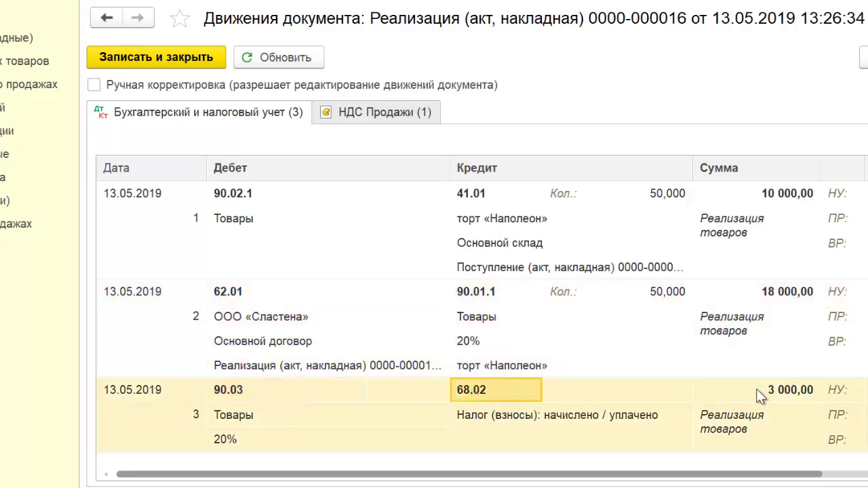
{"action": "left_click", "coordinate": [759, 397]}
{"action": "key", "text": "Escape"}
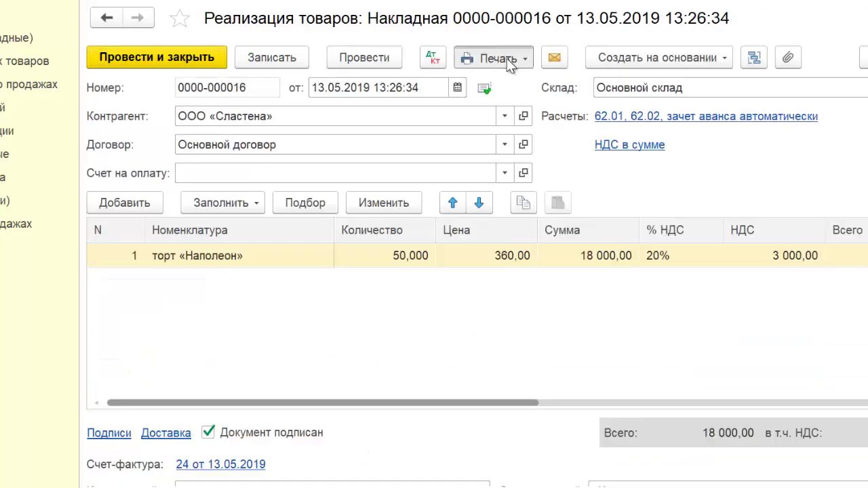
Step: View the print forms available for the invoice, then close the invoice and the sales document list
{"action": "left_click", "coordinate": [510, 63]}
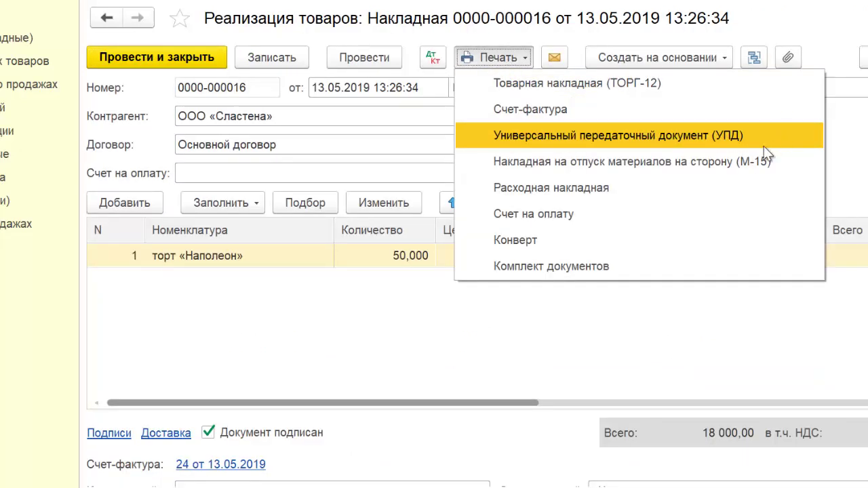
{"action": "left_click", "coordinate": [442, 459]}
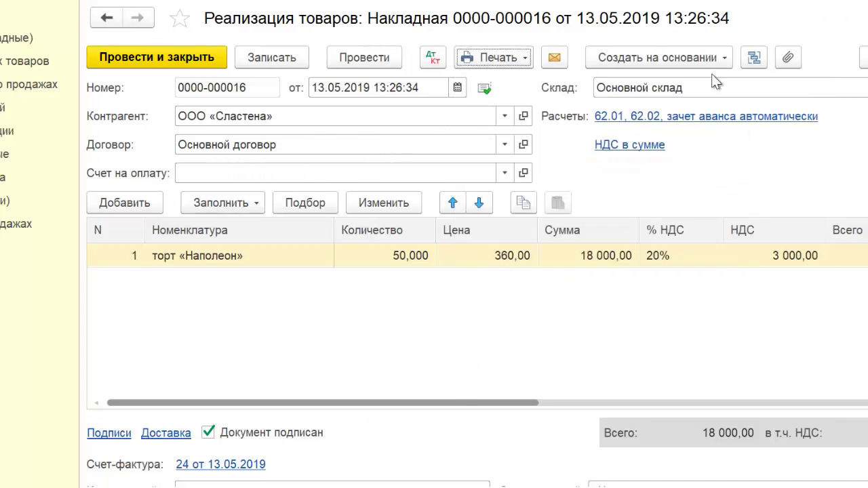
{"action": "key", "text": "Escape"}
{"action": "key", "text": "Escape"}
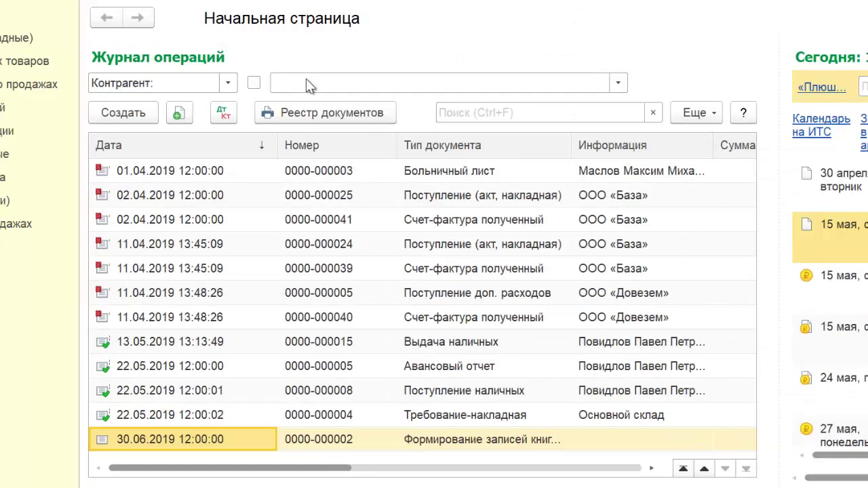
Step: Create a new manually entered operation with the description "Получение простого векселя от покупателя"
{"action": "key", "text": "alt+Tab"}
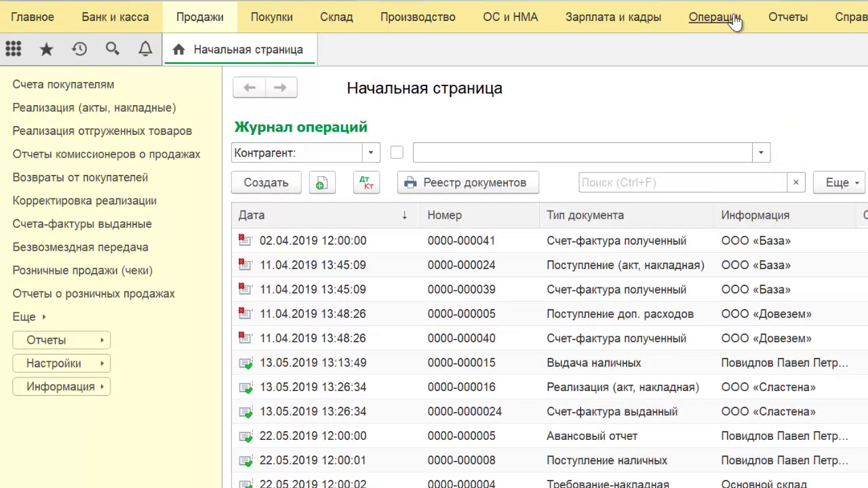
{"action": "left_click", "coordinate": [733, 19]}
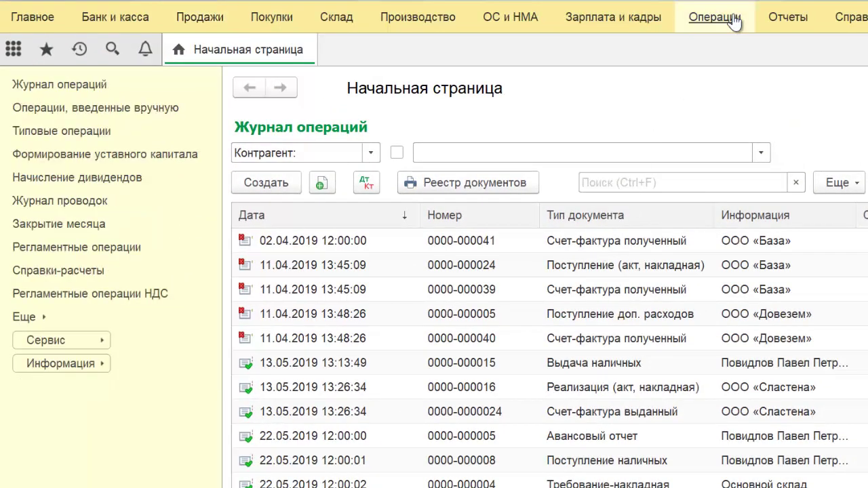
{"action": "left_click", "coordinate": [178, 108]}
{"action": "left_click", "coordinate": [302, 132]}
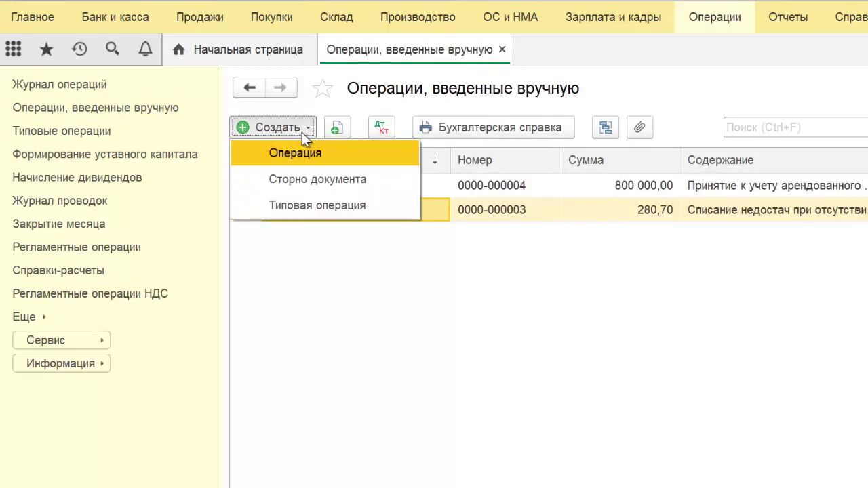
{"action": "left_click", "coordinate": [377, 158]}
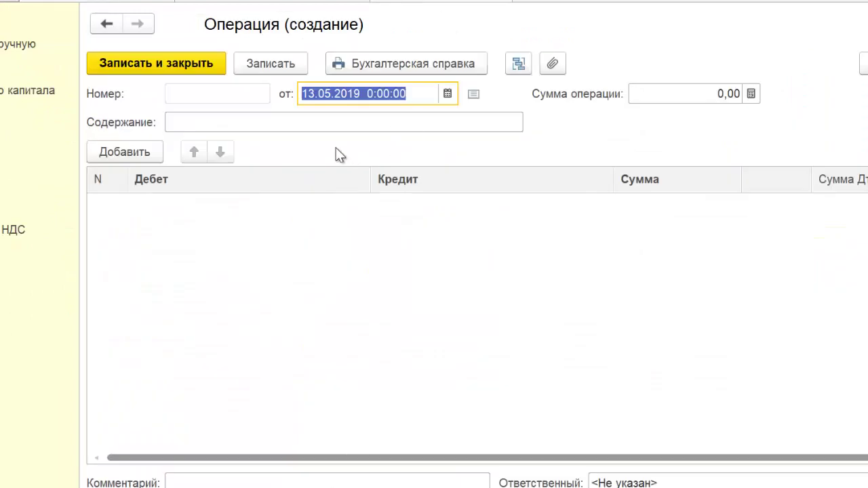
{"action": "left_click", "coordinate": [207, 121]}
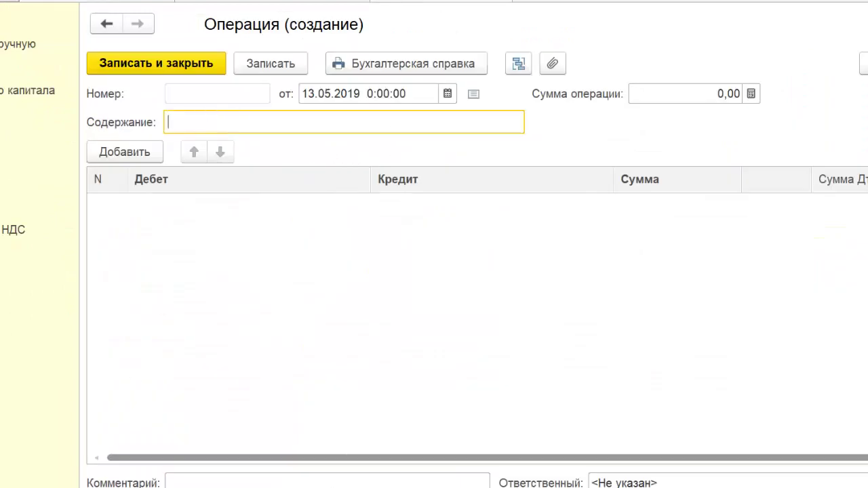
{"action": "type", "text": "Получение простого векселя от покупателя"}
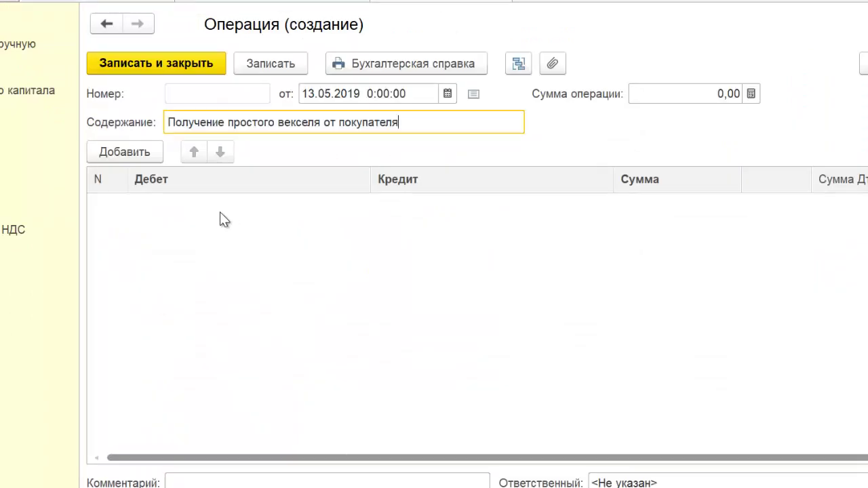
Step: Add an entry line to the operation with debit account 62.03 (Векселя полученные)
{"action": "left_click", "coordinate": [130, 152]}
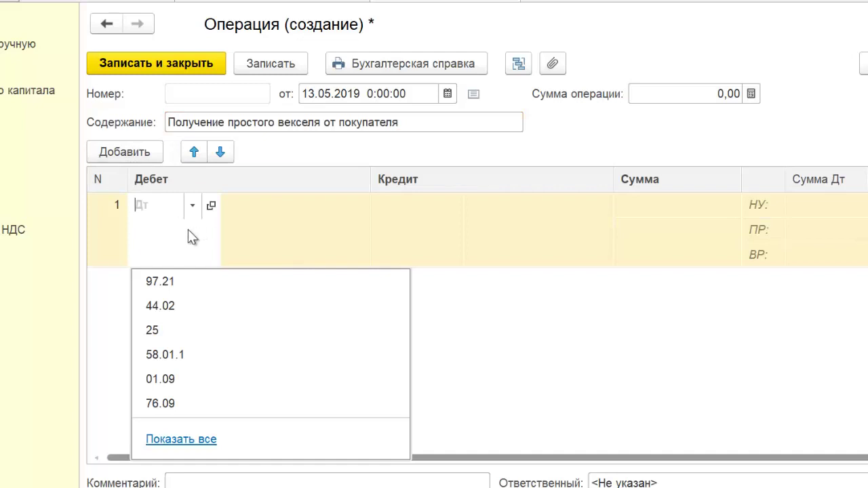
{"action": "left_click", "coordinate": [179, 210]}
{"action": "type", "text": "6"}
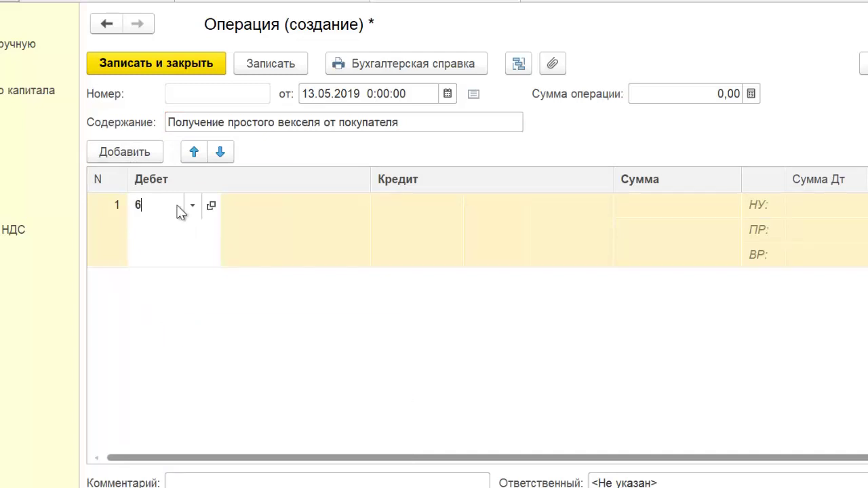
{"action": "type", "text": "2"}
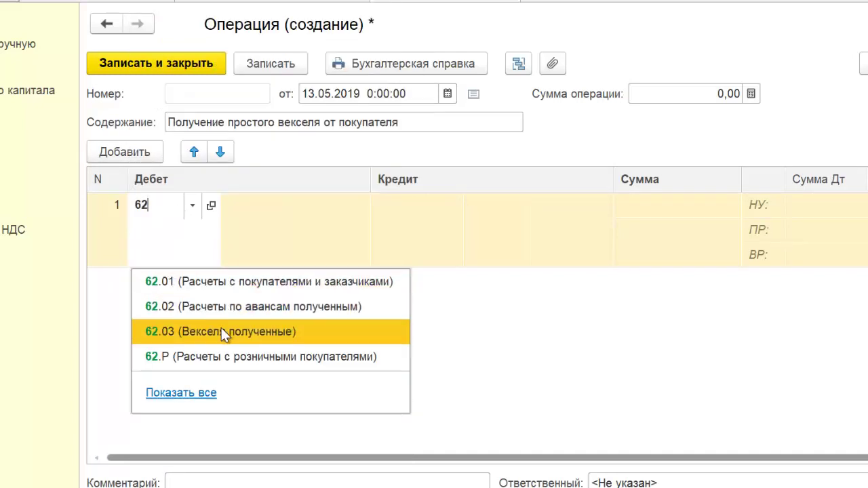
{"action": "left_click", "coordinate": [221, 332]}
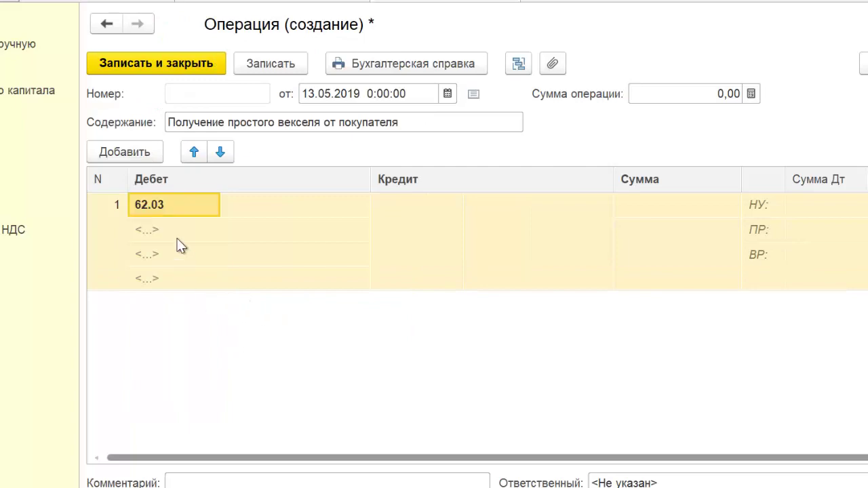
Step: Set the debit side's counterparty to ООО «Сластена» and its contract to Основной договор
{"action": "left_click", "coordinate": [243, 231]}
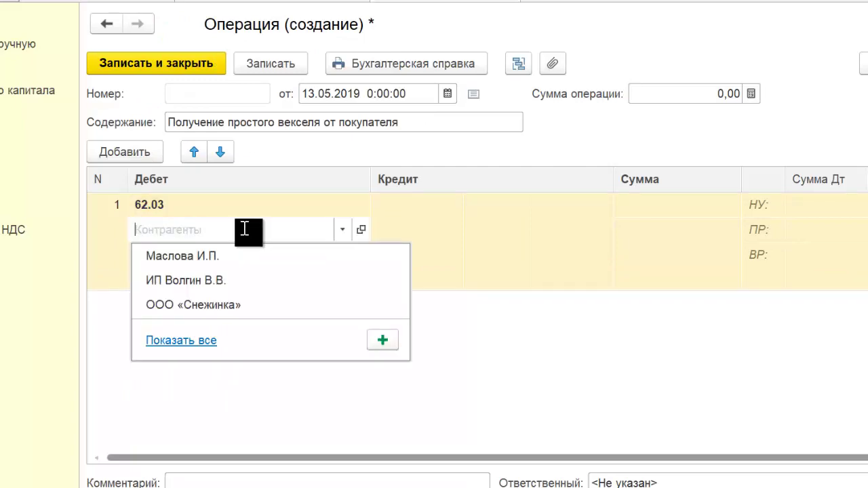
{"action": "left_click", "coordinate": [198, 340]}
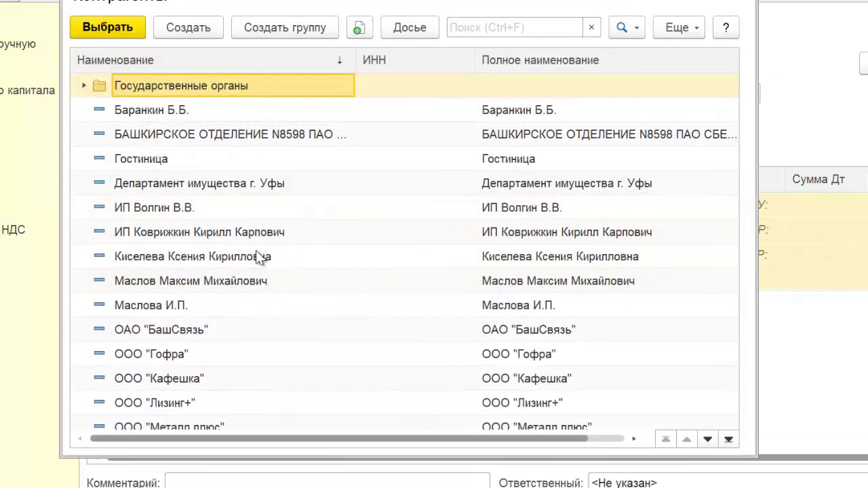
{"action": "scroll", "coordinate": [197, 341], "scroll_direction": "down", "scroll_amount": 3}
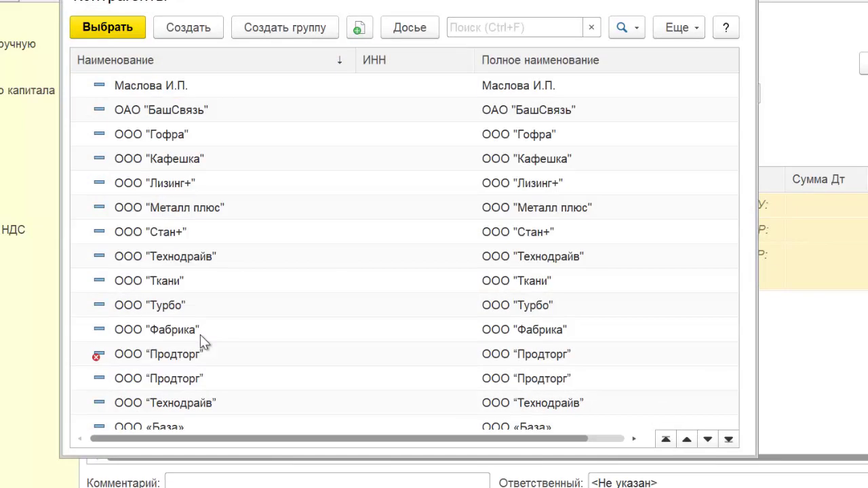
{"action": "scroll", "coordinate": [198, 342], "scroll_direction": "down", "scroll_amount": 4}
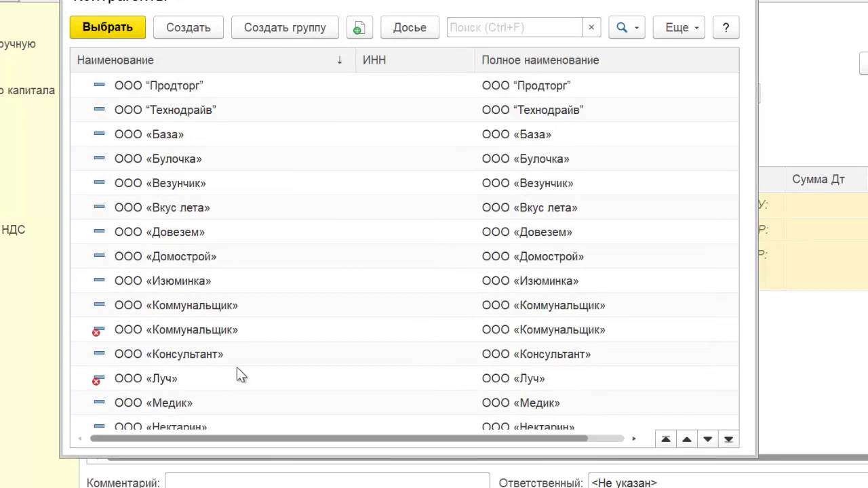
{"action": "scroll", "coordinate": [237, 367], "scroll_direction": "down", "scroll_amount": 5}
{"action": "scroll", "coordinate": [206, 380], "scroll_direction": "down", "scroll_amount": 1}
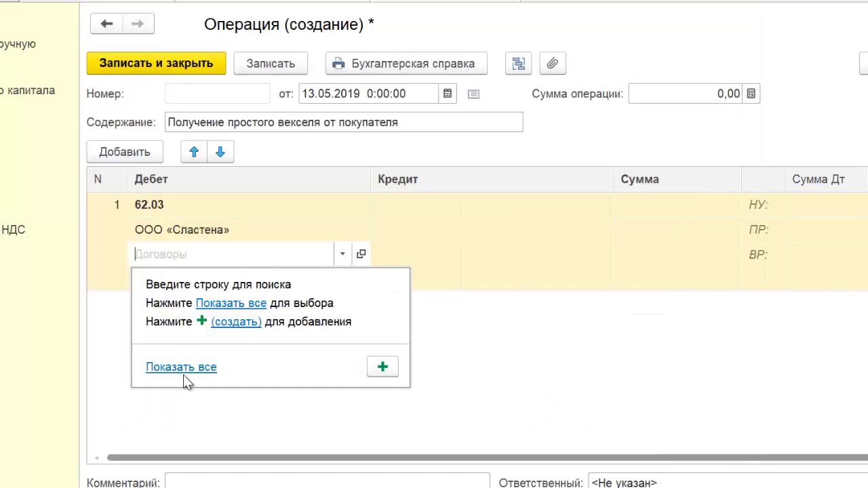
{"action": "left_click", "coordinate": [188, 380]}
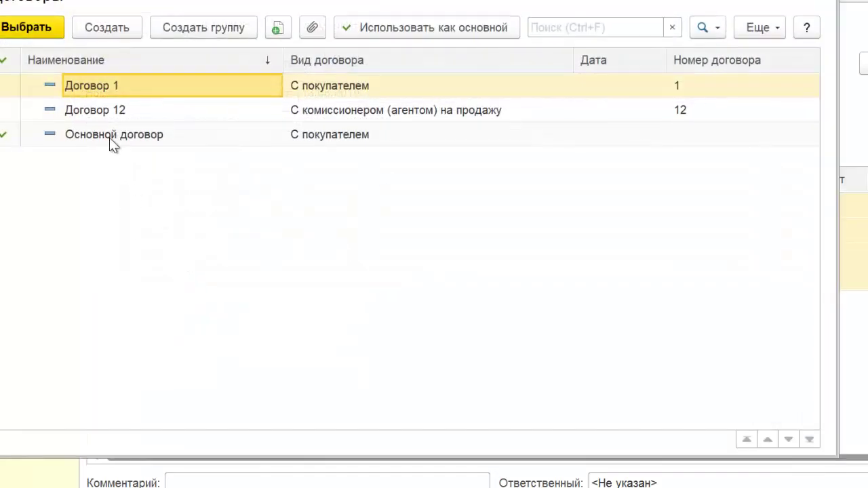
{"action": "double_click", "coordinate": [119, 136]}
Step: Create a new security named "Вексель ТР 234" and assign it to the debit side of the entry
{"action": "left_click", "coordinate": [223, 277]}
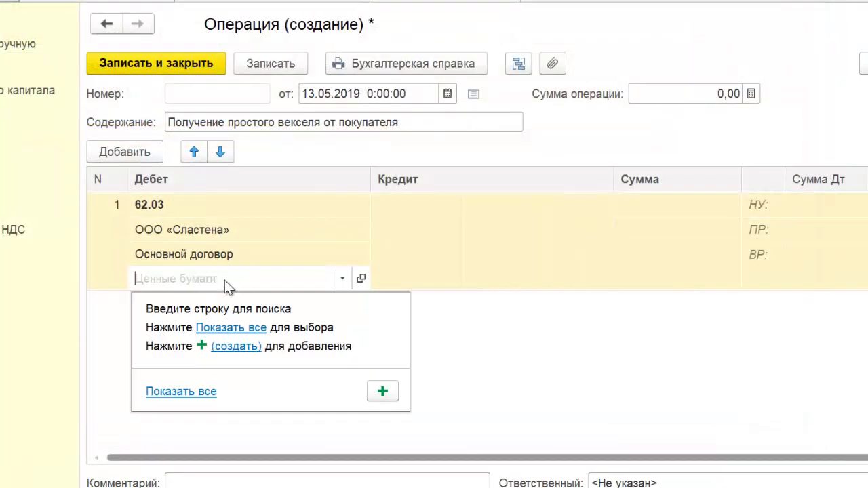
{"action": "left_click", "coordinate": [191, 395]}
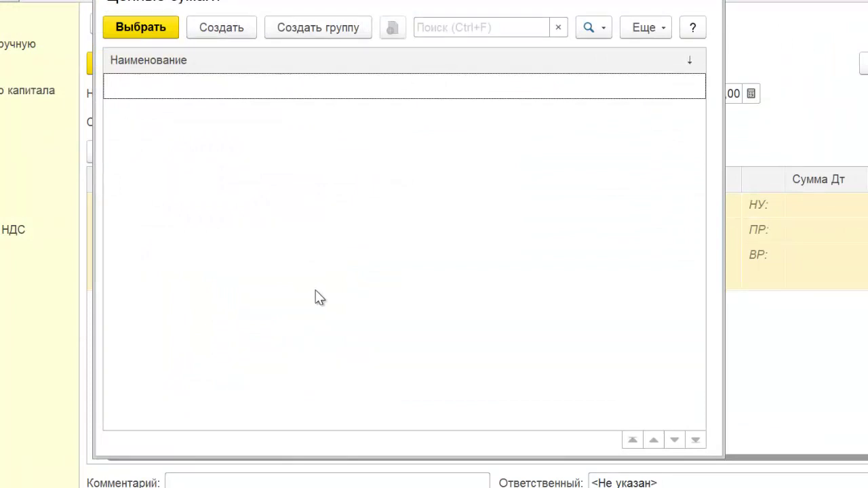
{"action": "left_click", "coordinate": [234, 28]}
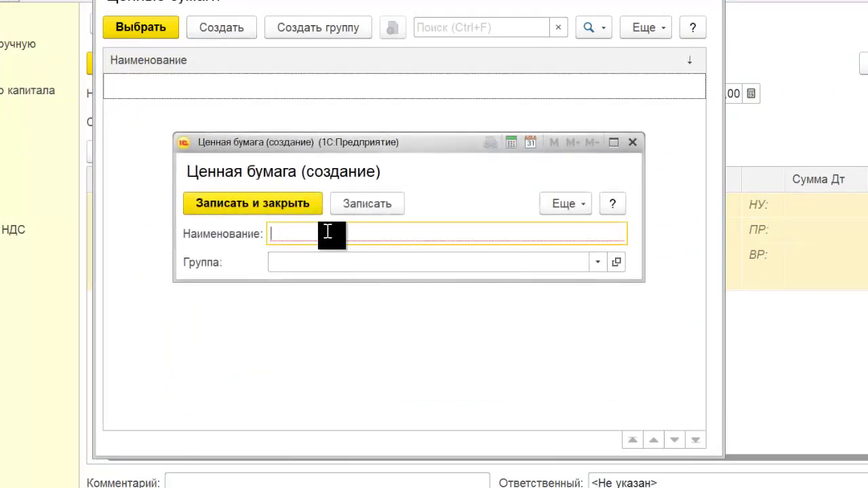
{"action": "type", "text": "Вексель ТР 234"}
{"action": "left_click", "coordinate": [274, 201]}
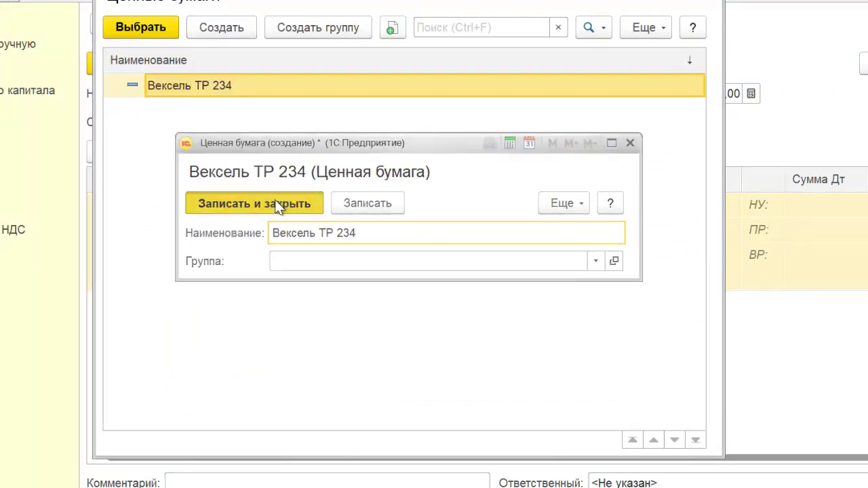
{"action": "left_click", "coordinate": [158, 27]}
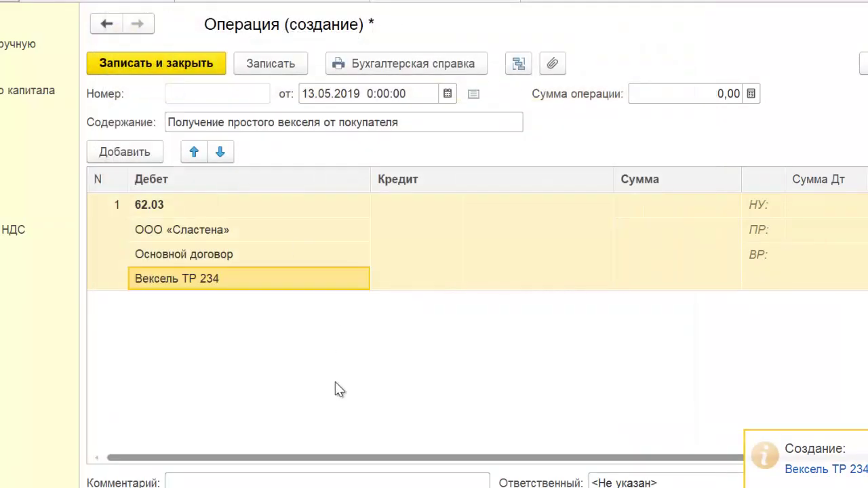
Step: Set the credit account of the entry line to 62.01
{"action": "double_click", "coordinate": [419, 224]}
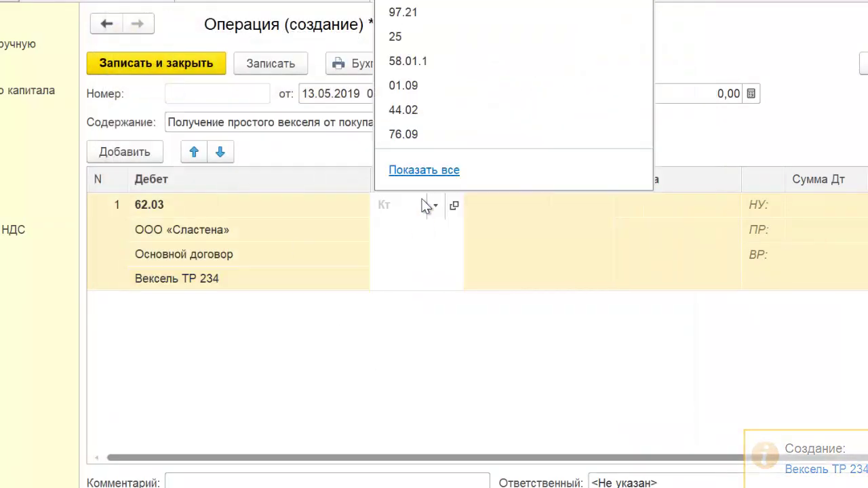
{"action": "type", "text": "6"}
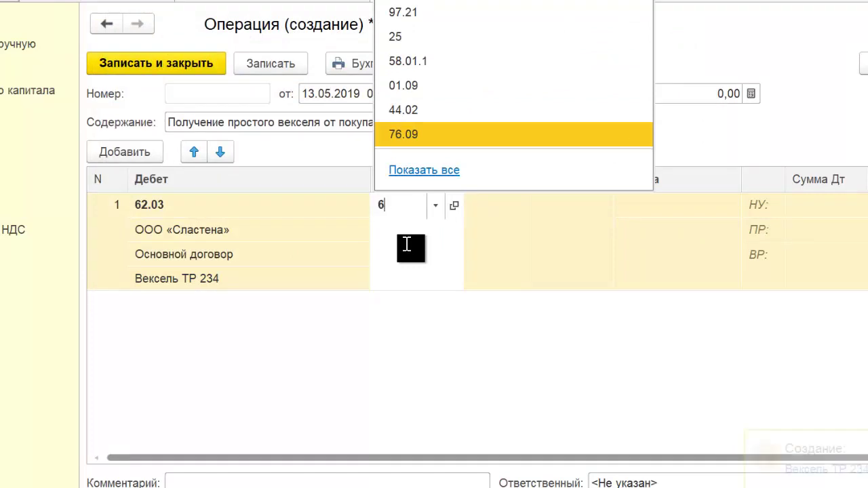
{"action": "type", "text": "2"}
{"action": "left_click", "coordinate": [440, 303]}
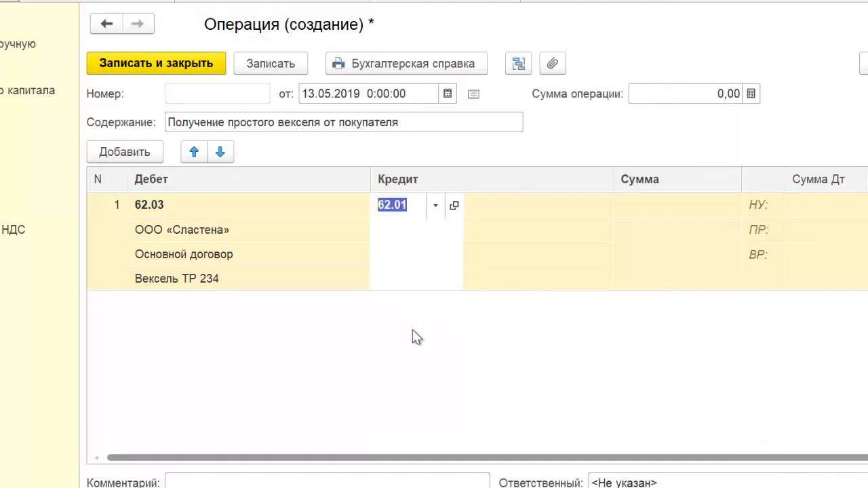
Step: Set the credit side's counterparty to ООО «Сластена» and its contract to Основной договор
{"action": "left_click", "coordinate": [402, 229]}
{"action": "left_click", "coordinate": [403, 230]}
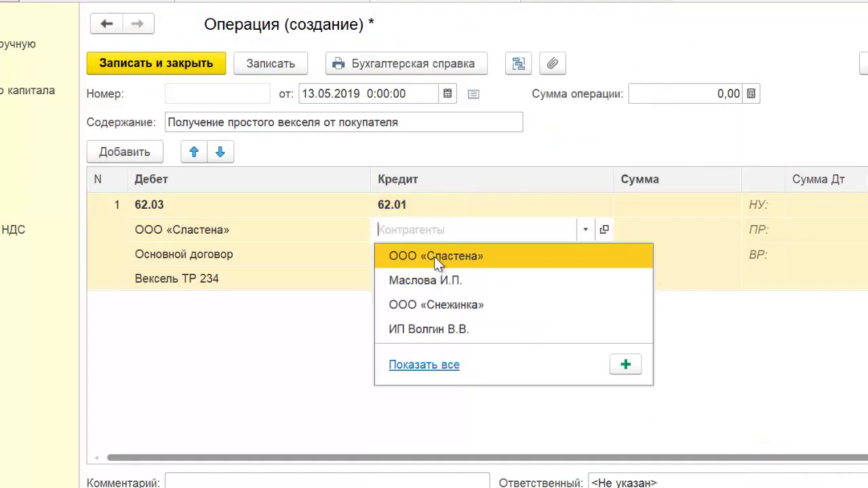
{"action": "left_click", "coordinate": [434, 255]}
{"action": "left_click", "coordinate": [406, 255]}
{"action": "left_click", "coordinate": [415, 280]}
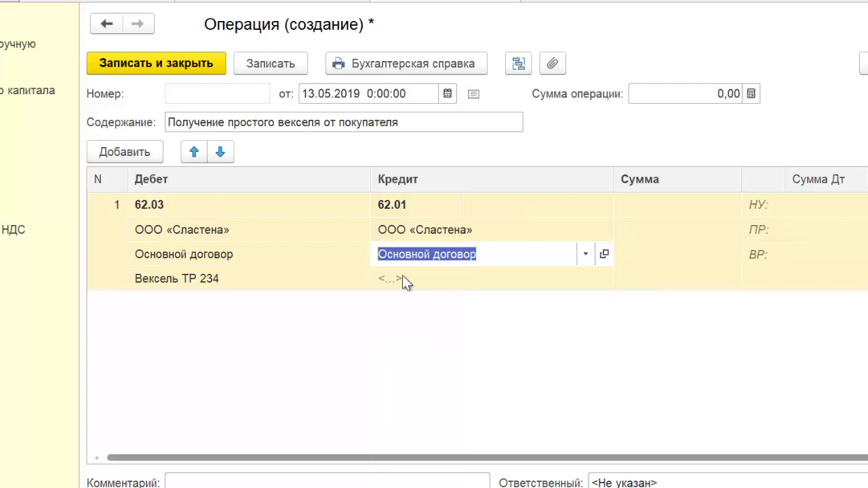
Step: Generate the list of settlement documents and assign the sales document of 13.05.2019 to the credit side
{"action": "left_click", "coordinate": [402, 276]}
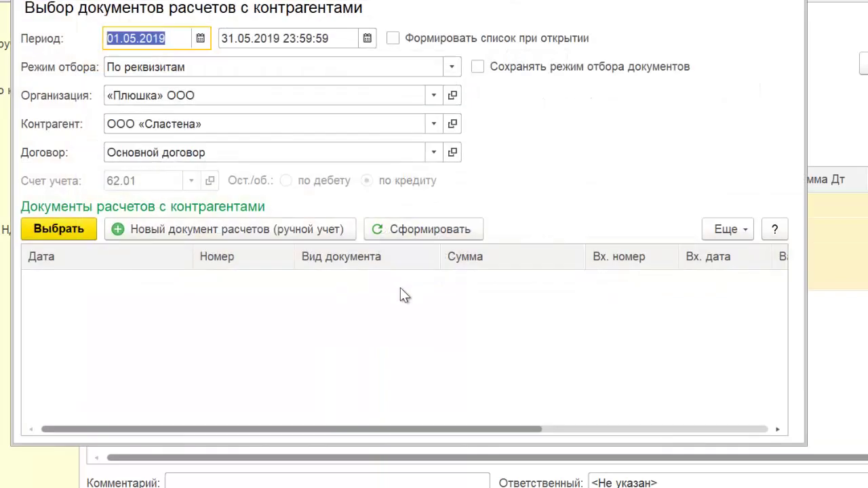
{"action": "left_click", "coordinate": [427, 232]}
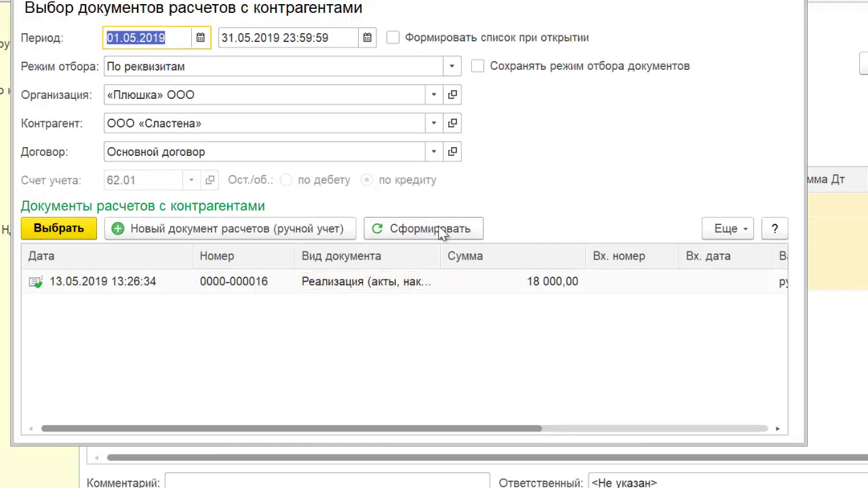
{"action": "left_click", "coordinate": [226, 285]}
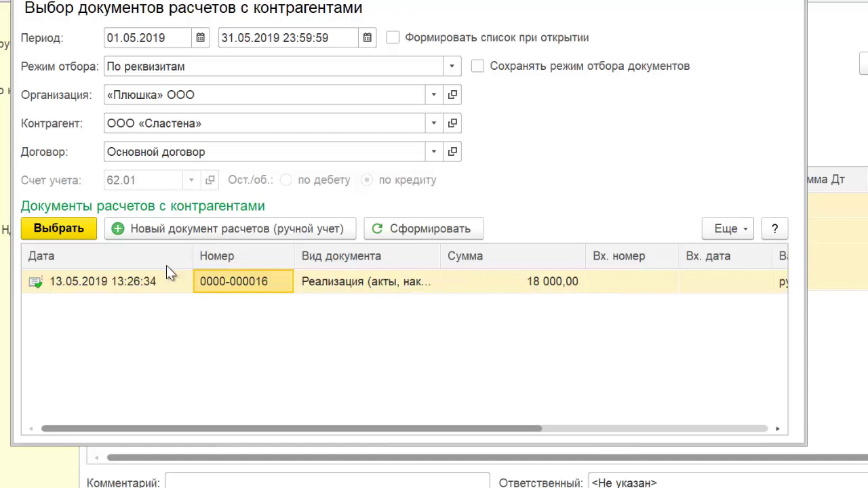
{"action": "left_click", "coordinate": [61, 232]}
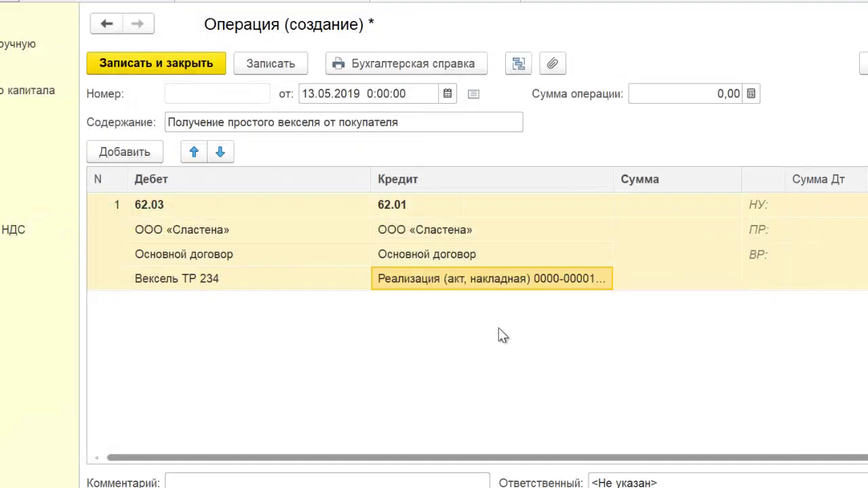
Step: Set the entry's amount to 18 000 and save and close the operation
{"action": "left_click", "coordinate": [640, 204]}
{"action": "type", "text": "180"}
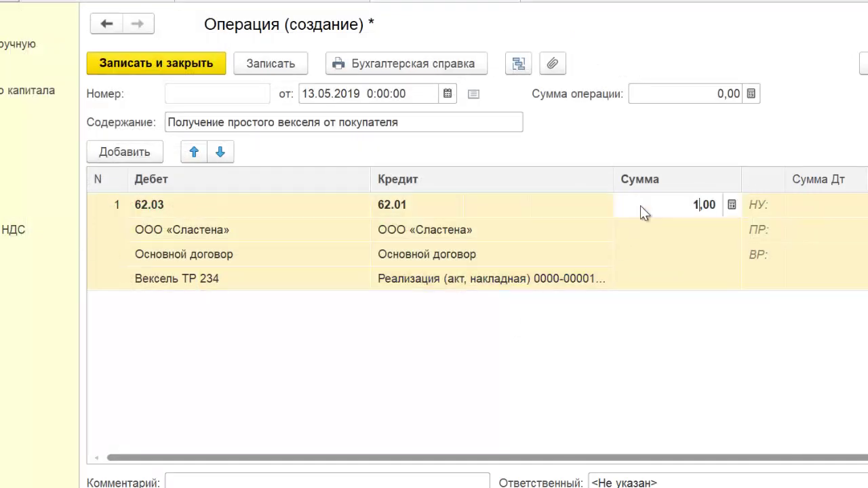
{"action": "type", "text": "00"}
{"action": "key", "text": "ctrl+Return"}
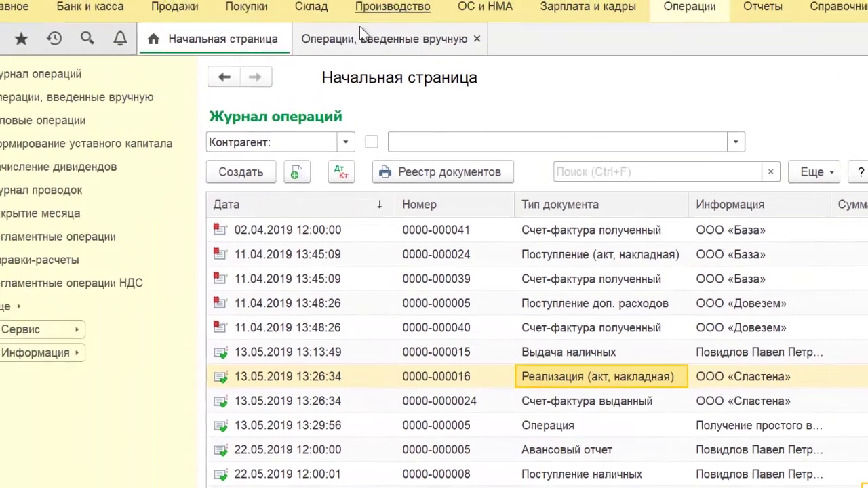
Step: Examine the debit account, credit account and amount in the promissory note operation's accounting entries, and return to the list of manual operations
{"action": "left_click", "coordinate": [390, 40]}
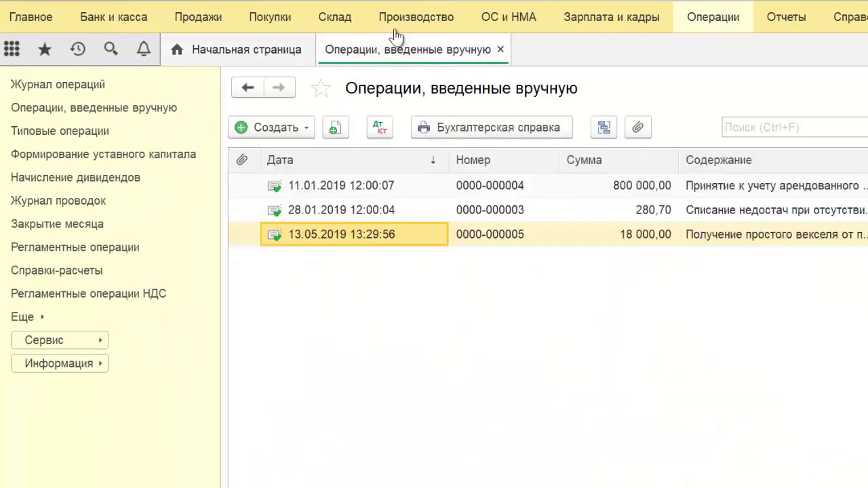
{"action": "left_click", "coordinate": [380, 130]}
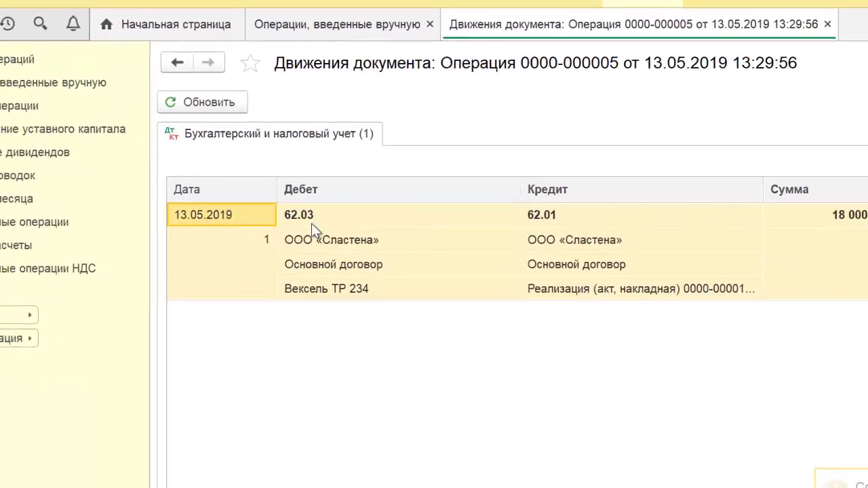
{"action": "left_click", "coordinate": [518, 193]}
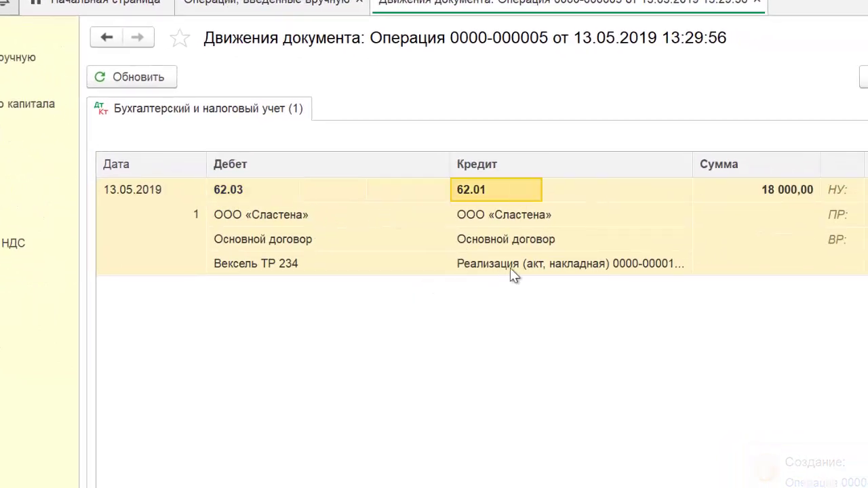
{"action": "left_click", "coordinate": [774, 196]}
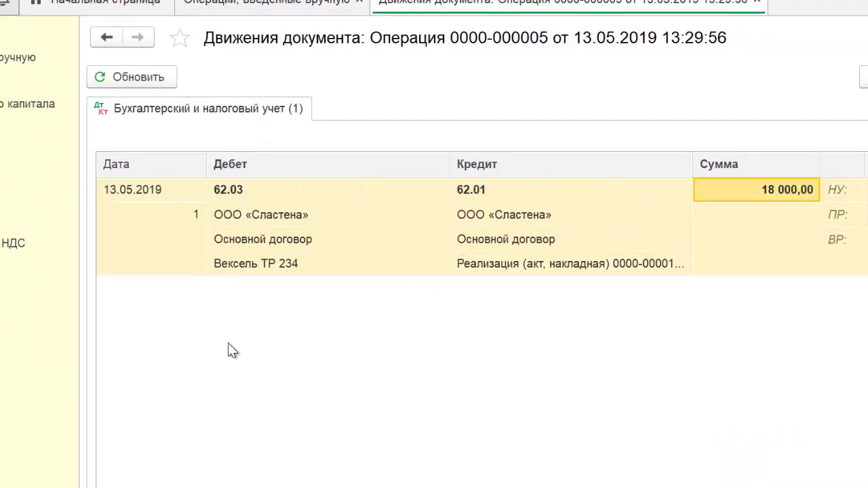
{"action": "key", "text": "Escape"}
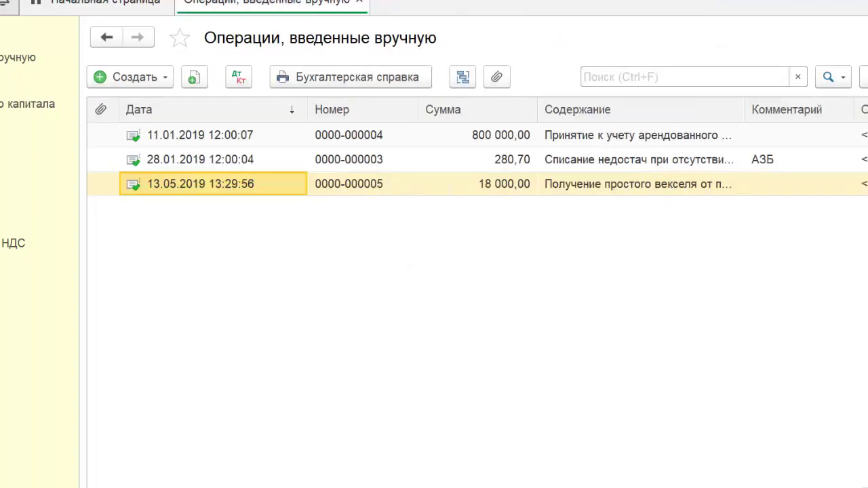
Step: Generate the turnover balance sheet by account for account 62.01 with the period 01.04.2019 to 30.06.2019
{"action": "left_click", "coordinate": [778, 27]}
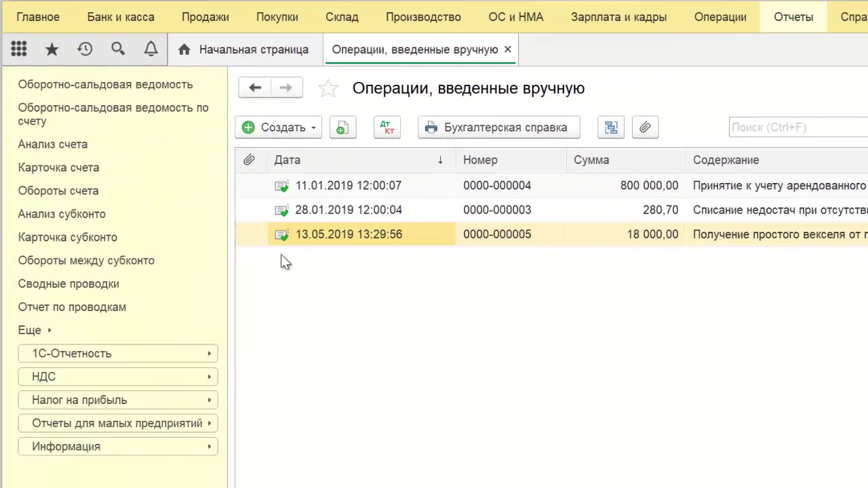
{"action": "left_click", "coordinate": [97, 113]}
{"action": "double_click", "coordinate": [637, 133]}
{"action": "type", "text": "62"}
{"action": "left_click", "coordinate": [684, 183]}
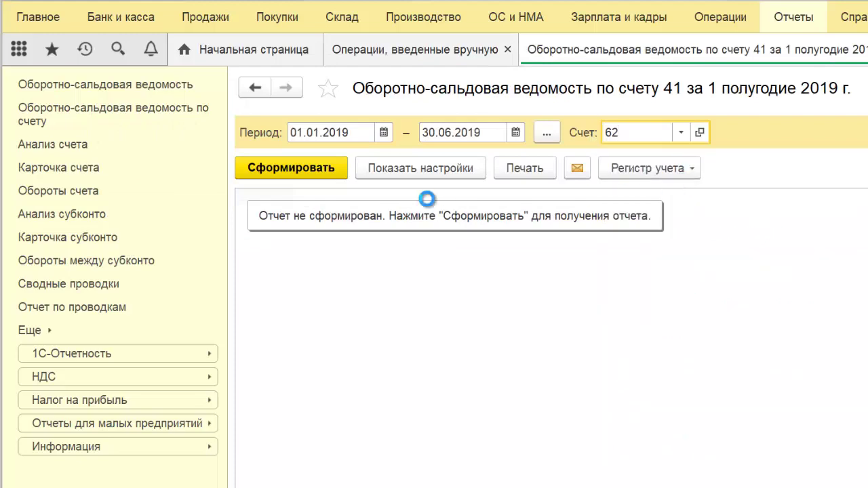
{"action": "left_click", "coordinate": [320, 170]}
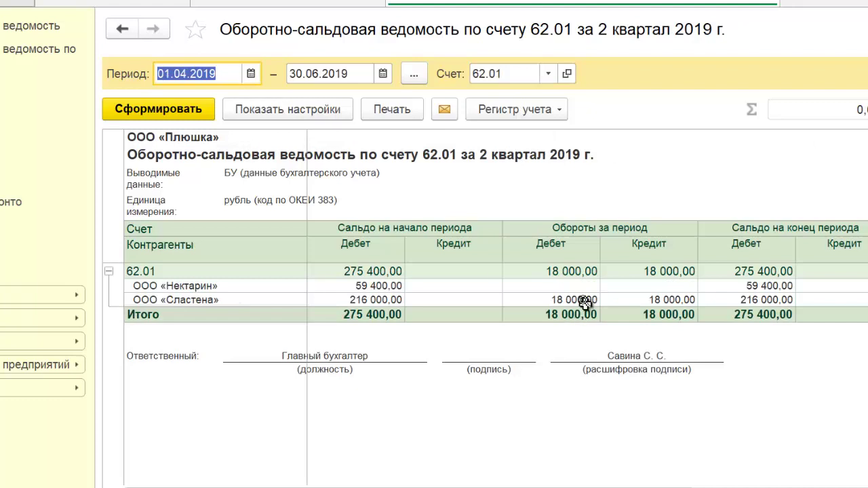
Step: Examine the debit and credit turnovers of ООО «Сластена» in the account 62.01 balance sheet
{"action": "left_click", "coordinate": [584, 302]}
{"action": "left_click", "coordinate": [674, 301]}
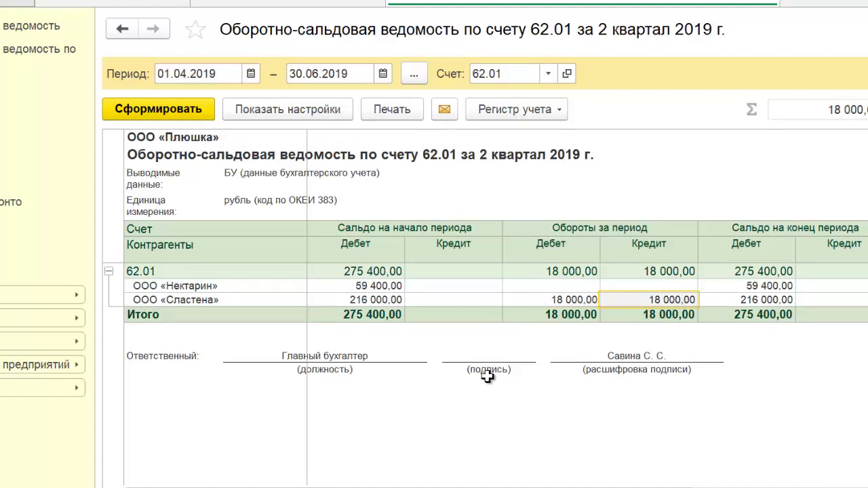
{"action": "left_click", "coordinate": [558, 302]}
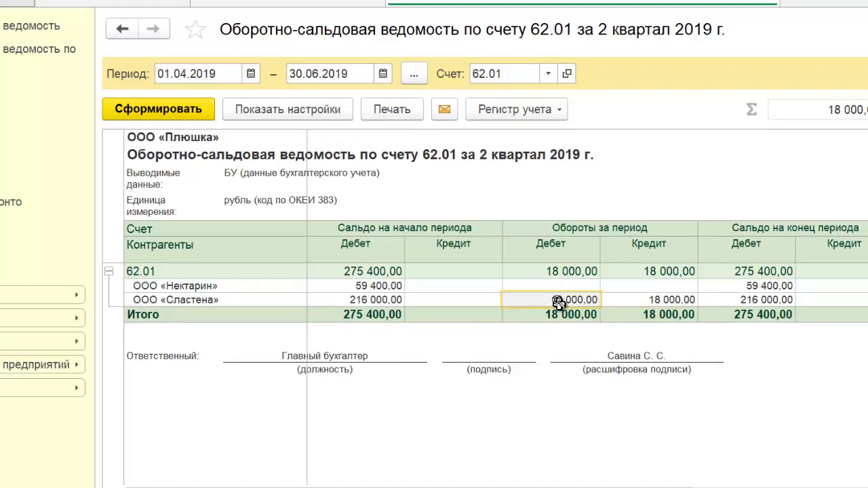
{"action": "left_click", "coordinate": [687, 301]}
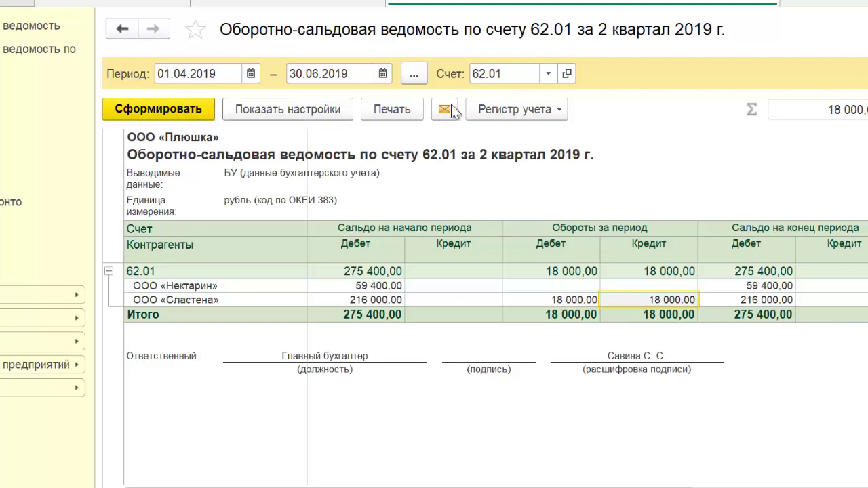
Step: Set the report's account to 62.03 and generate the turnover balance sheet by account for the same period
{"action": "left_click", "coordinate": [517, 78]}
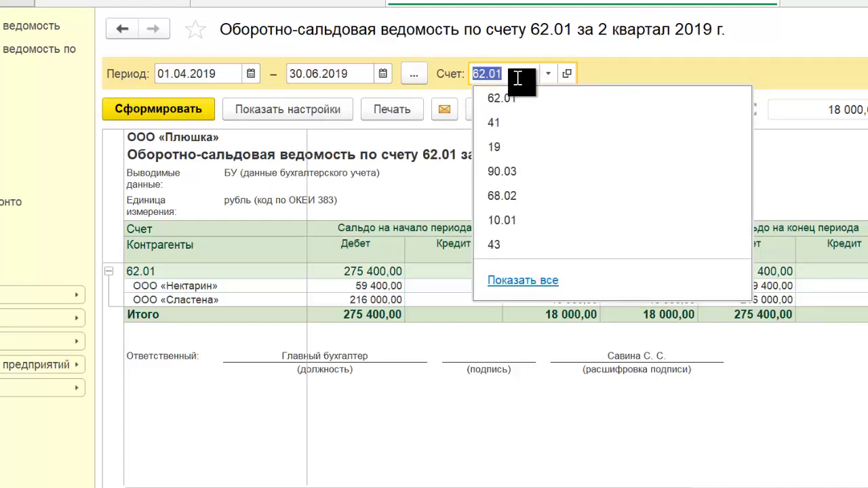
{"action": "left_click", "coordinate": [511, 77]}
{"action": "left_click", "coordinate": [507, 77]}
{"action": "key", "text": "BackSpace"}
{"action": "key", "text": "BackSpace"}
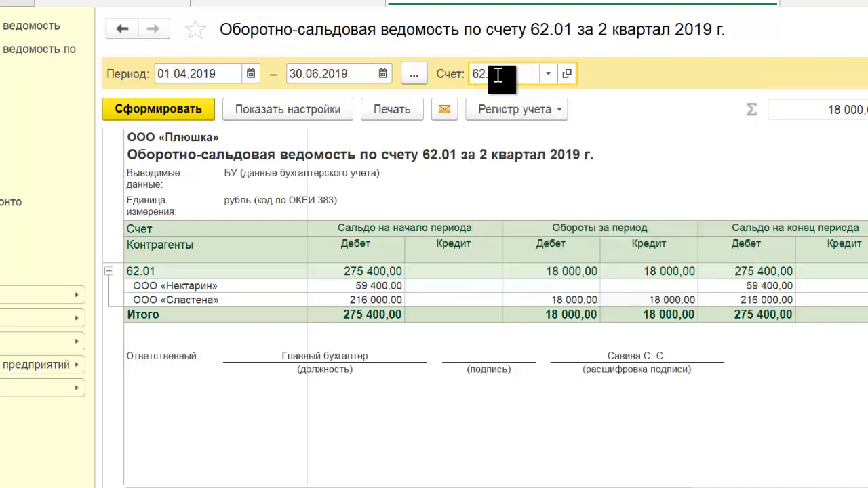
{"action": "type", "text": "03"}
{"action": "left_click", "coordinate": [156, 108]}
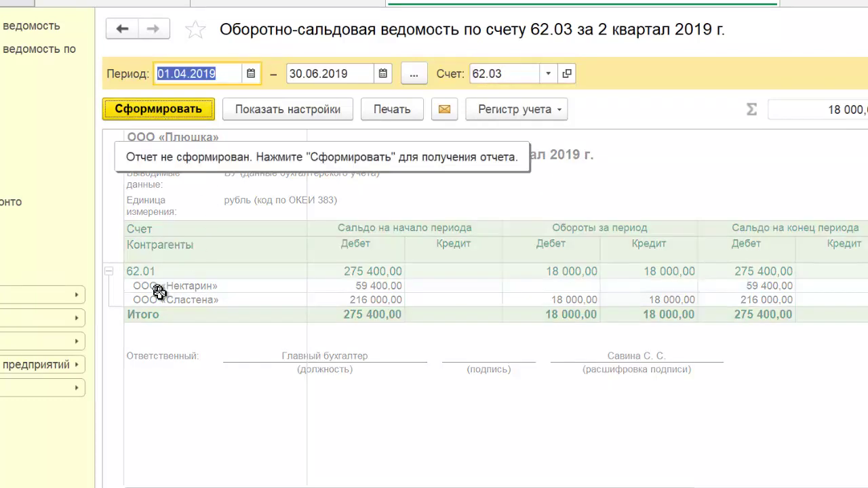
Step: Examine the debit turnover and closing debit balance of ООО «Сластена» on account 62.03, and return to the home page
{"action": "left_click", "coordinate": [554, 287]}
{"action": "left_click", "coordinate": [737, 284]}
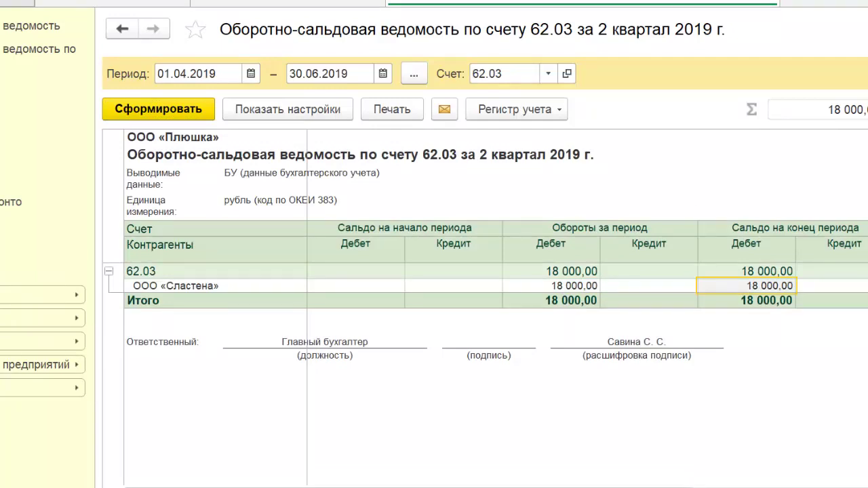
{"action": "key", "text": "ctrl+Tab"}
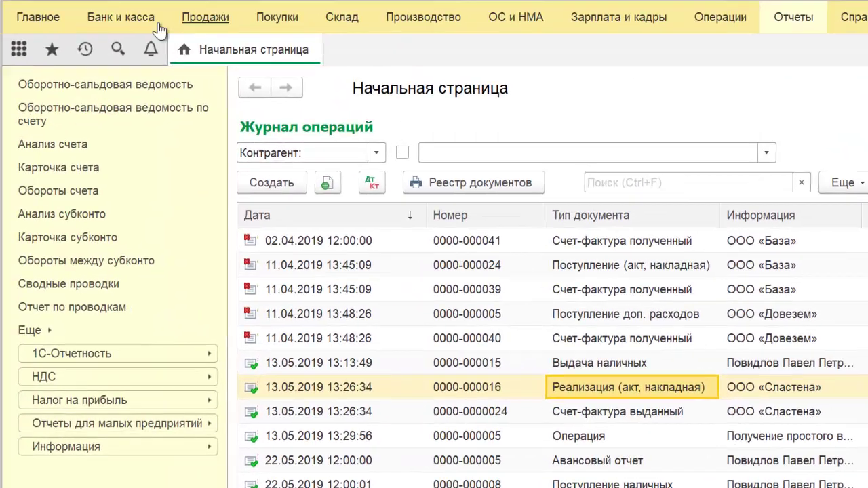
Step: Create a new receipt to the bank account from the bank statements list and date it 15.07.2019
{"action": "left_click", "coordinate": [139, 20]}
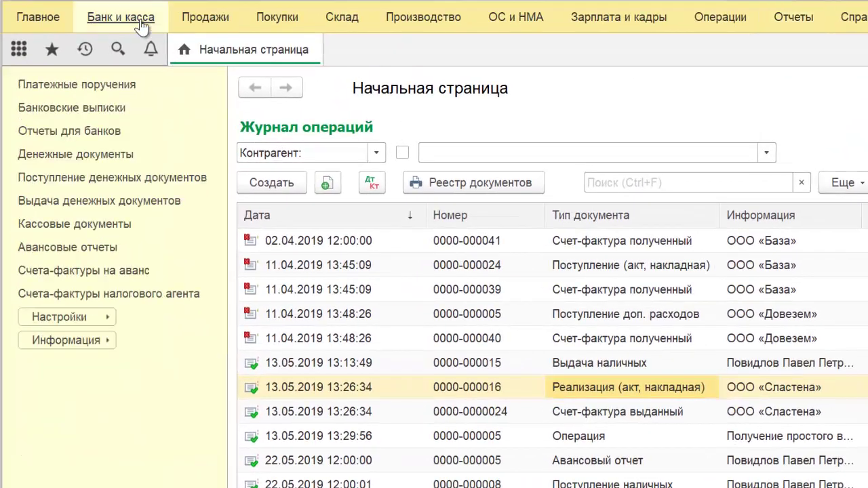
{"action": "left_click", "coordinate": [103, 108]}
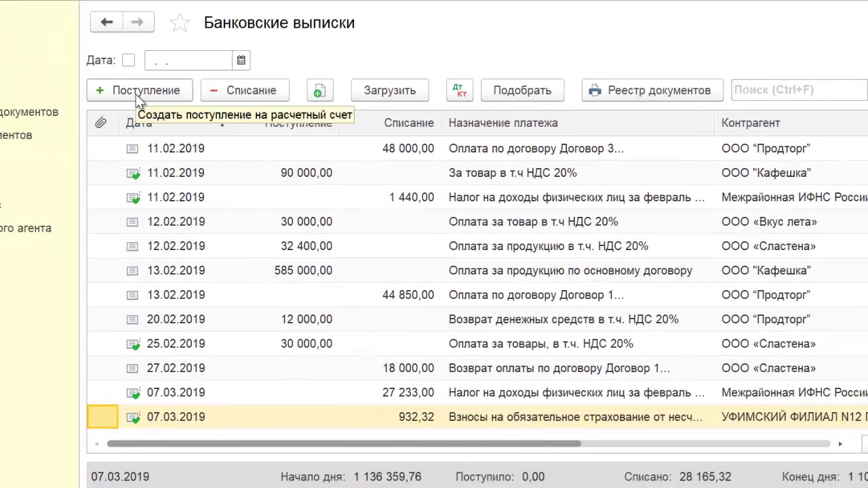
{"action": "left_click", "coordinate": [139, 100]}
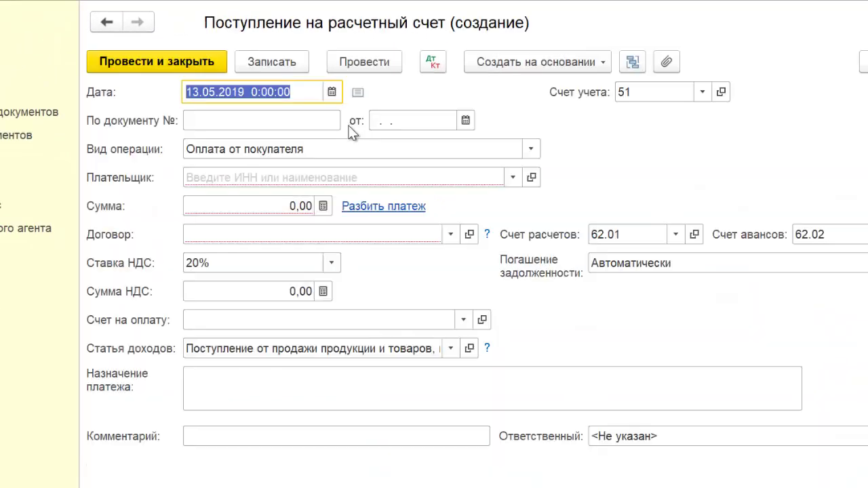
{"action": "left_click", "coordinate": [337, 93]}
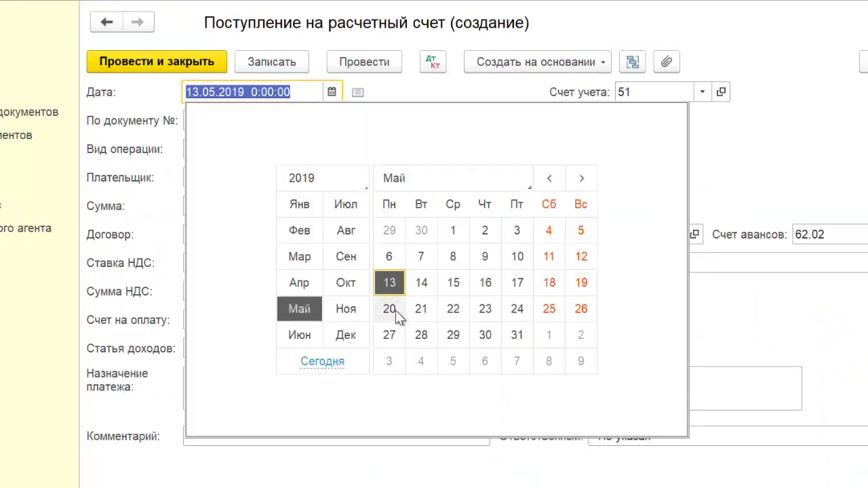
{"action": "left_click", "coordinate": [348, 203]}
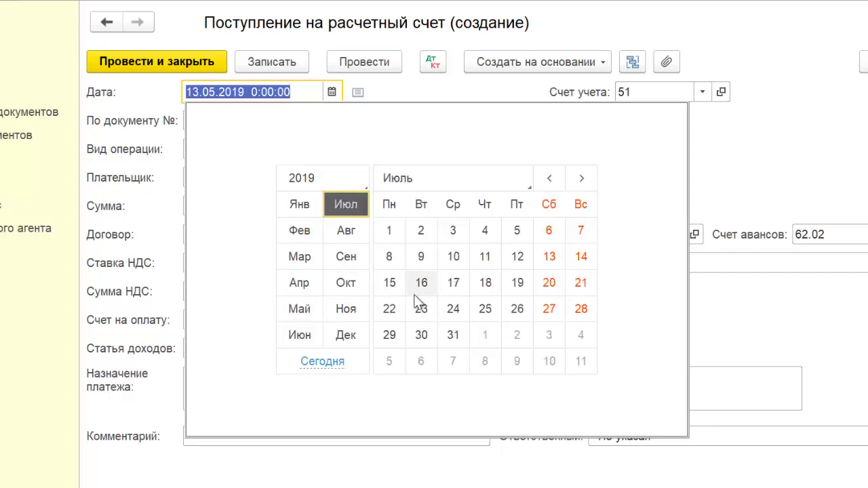
{"action": "left_click", "coordinate": [388, 283]}
Step: Set the receipt's operation type to «Прочее поступление» from the full list of operation types
{"action": "left_click", "coordinate": [530, 149]}
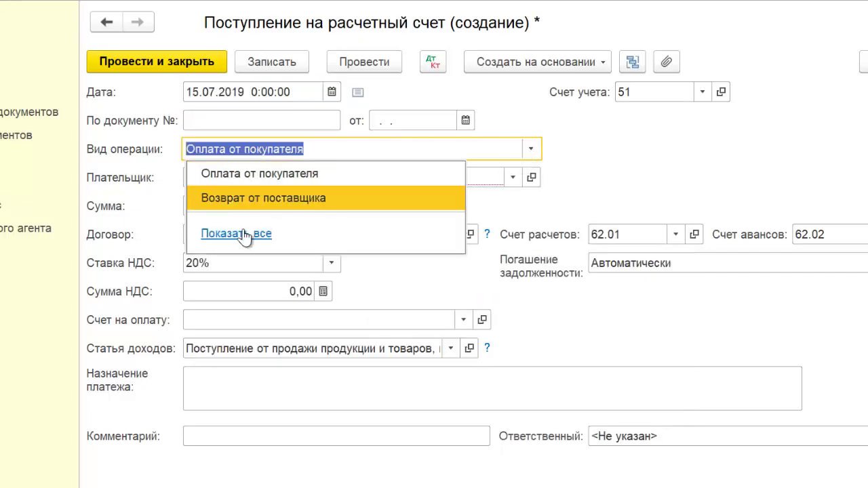
{"action": "left_click", "coordinate": [242, 234]}
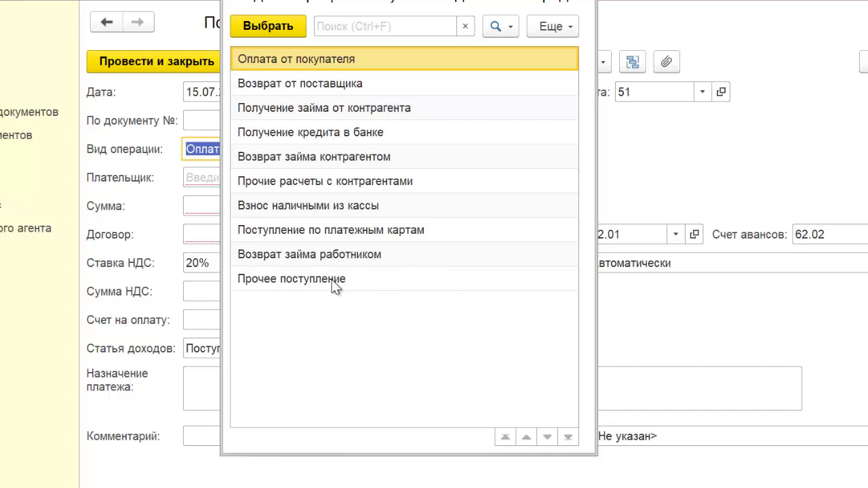
{"action": "left_click", "coordinate": [332, 285]}
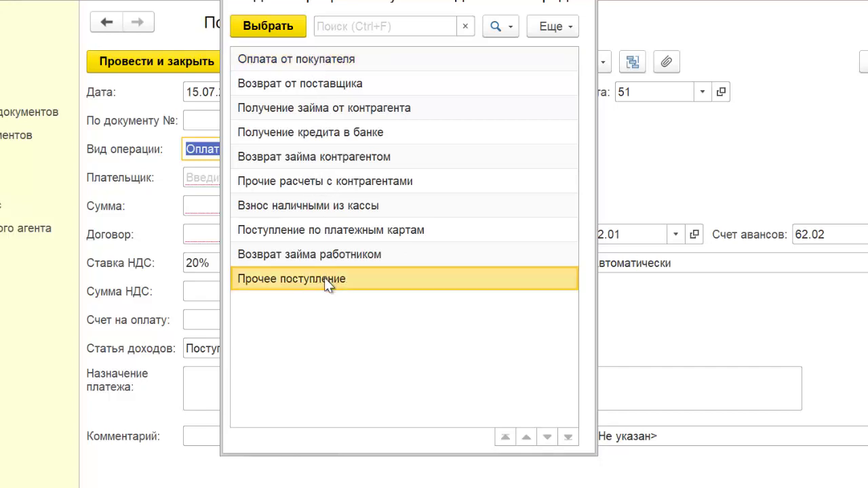
{"action": "left_click", "coordinate": [265, 27]}
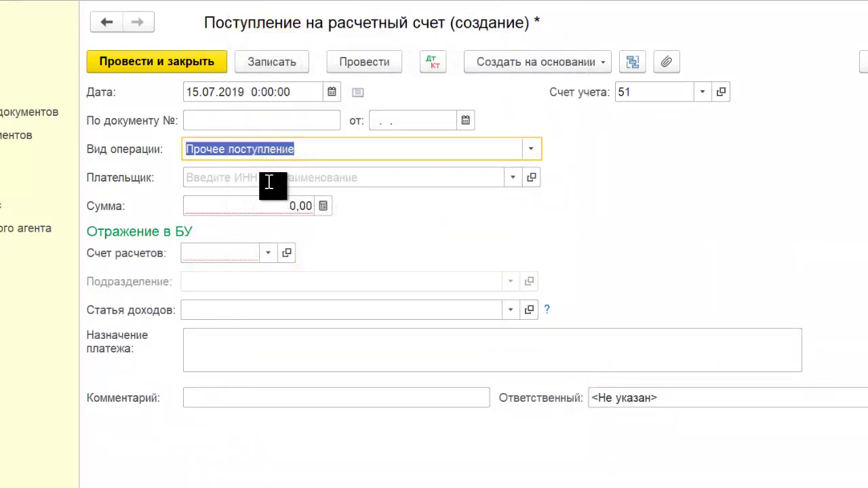
Step: Specify ООО «Сластена» as the payer and set the receipt amount to 18 000
{"action": "left_click", "coordinate": [266, 179]}
{"action": "left_click", "coordinate": [270, 204]}
{"action": "left_click", "coordinate": [259, 212]}
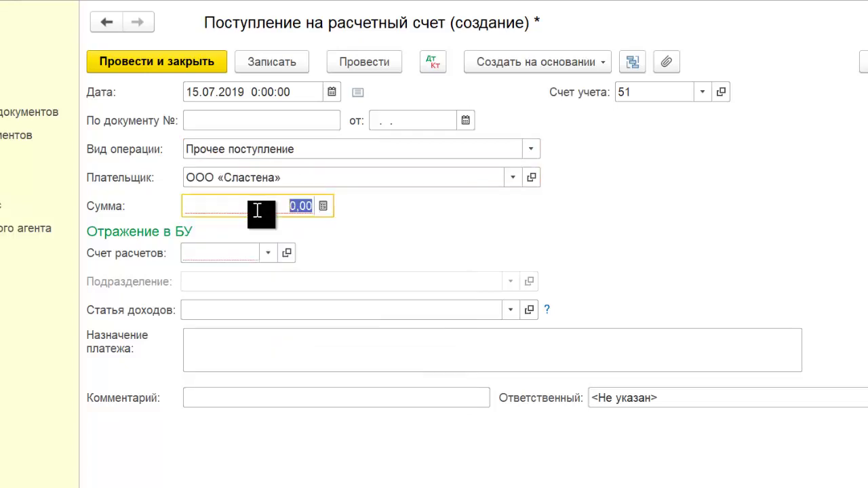
{"action": "type", "text": "18 000"}
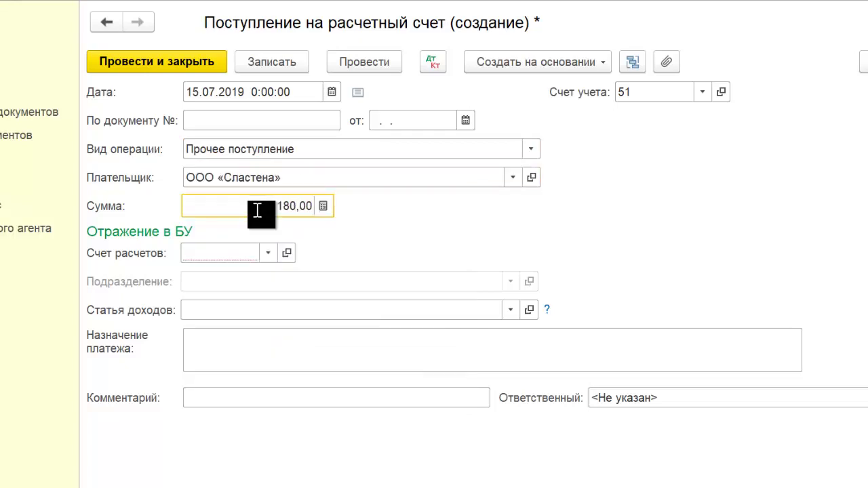
Step: Set the settlement account to 62.03 and choose ООО «Сластена» as its counterparty
{"action": "left_click", "coordinate": [266, 255]}
{"action": "left_click", "coordinate": [280, 296]}
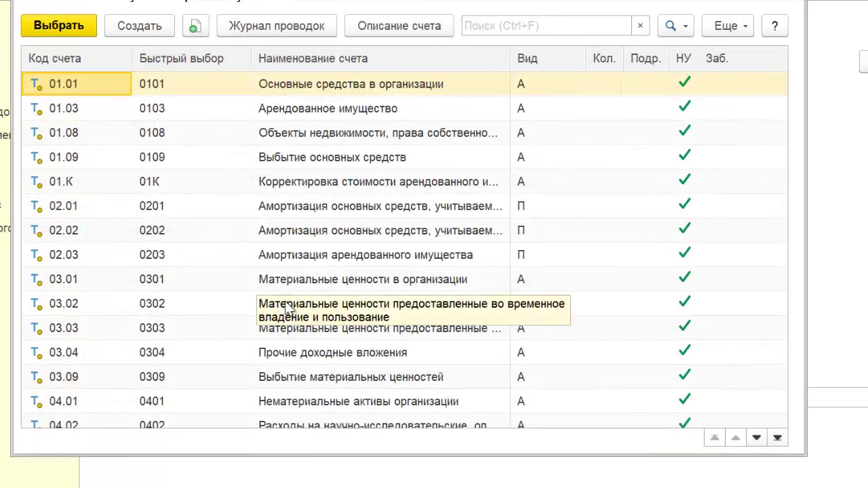
{"action": "type", "text": "62"}
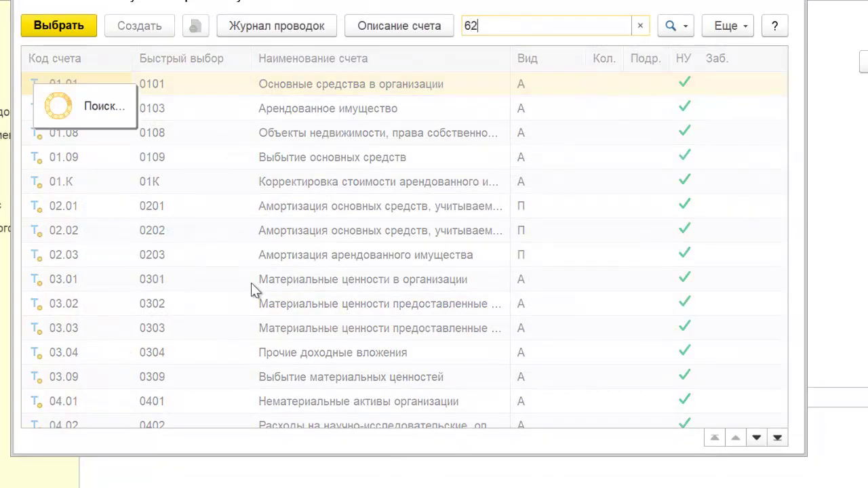
{"action": "key", "text": "Return"}
{"action": "left_click", "coordinate": [508, 282]}
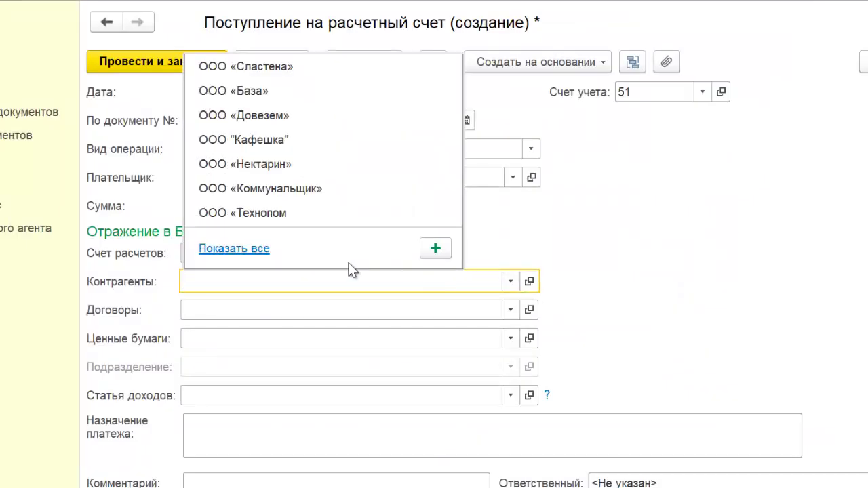
{"action": "left_click", "coordinate": [313, 67]}
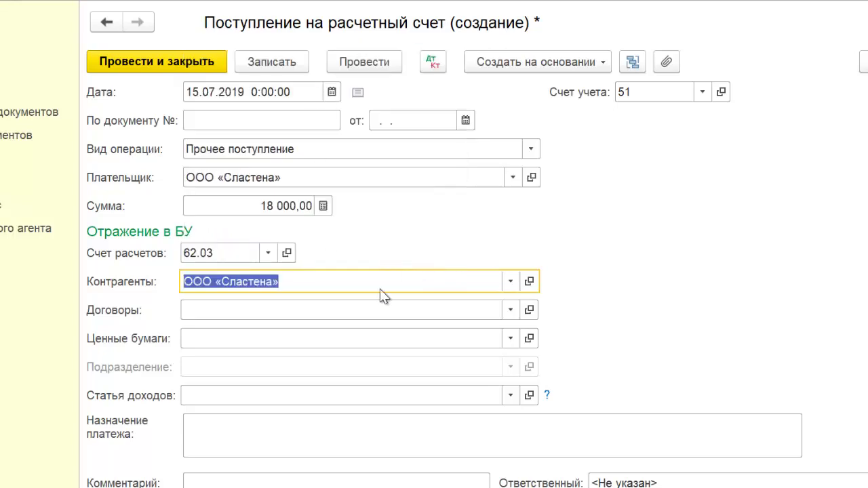
Step: Select «Основной договор» as the contract and «Вексель ТР 234» as the security for the settlement account
{"action": "left_click", "coordinate": [510, 310]}
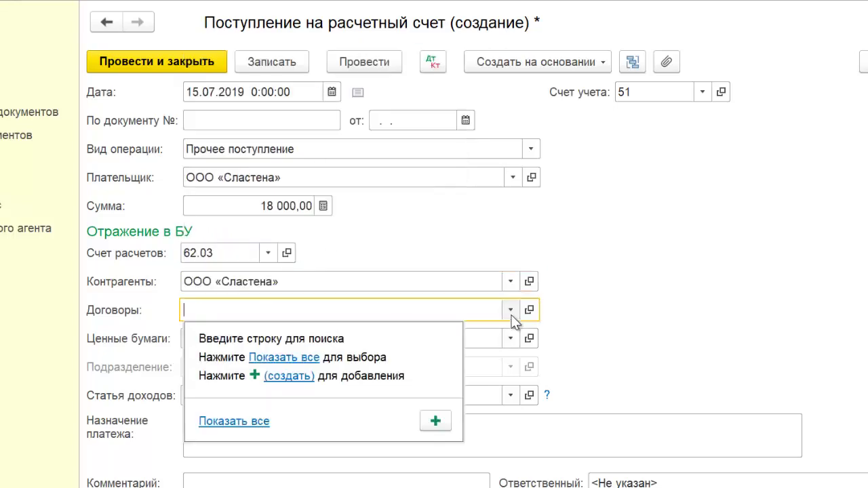
{"action": "left_click", "coordinate": [237, 421]}
{"action": "double_click", "coordinate": [126, 134]}
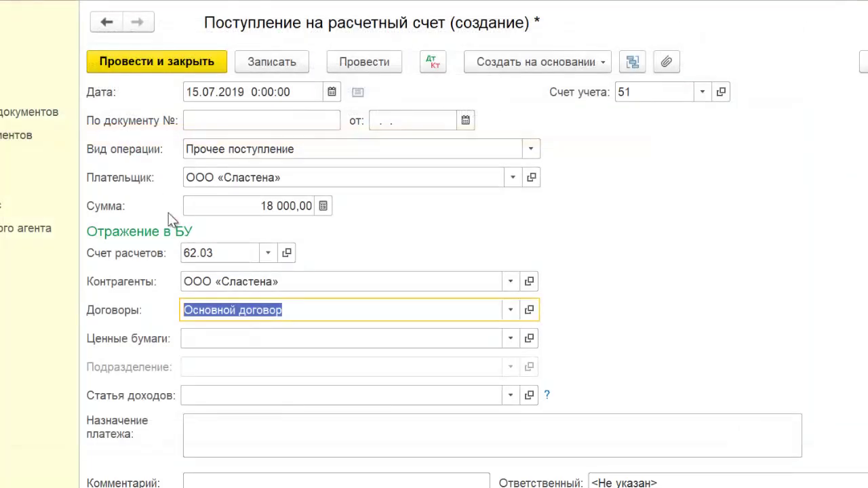
{"action": "left_click", "coordinate": [512, 339]}
{"action": "left_click", "coordinate": [220, 450]}
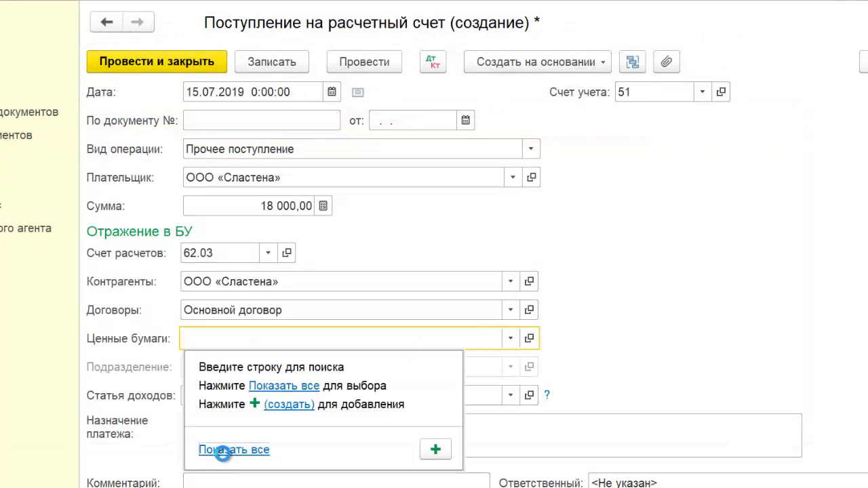
{"action": "left_click", "coordinate": [143, 27]}
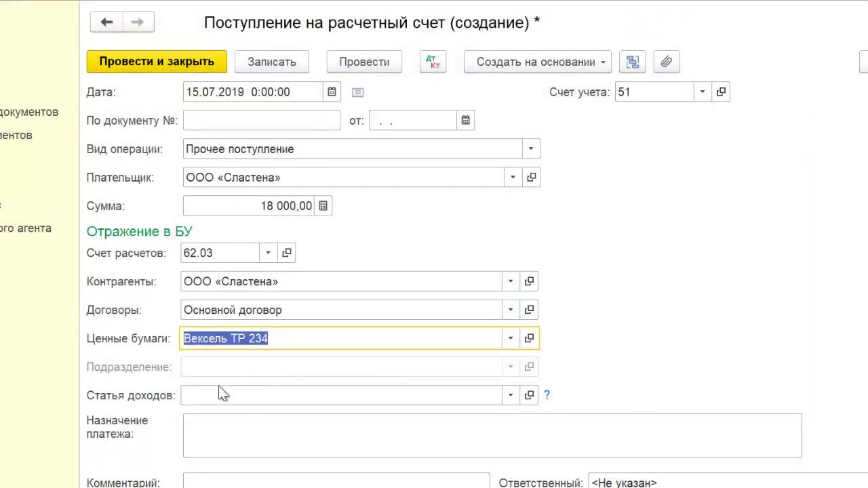
Step: Choose «Поступление от продажи продукции и товаров» as the income item and enter the payment purpose «Поступление денежных средств при предъявлении векселя к погашению по договору 1»
{"action": "left_click", "coordinate": [510, 394]}
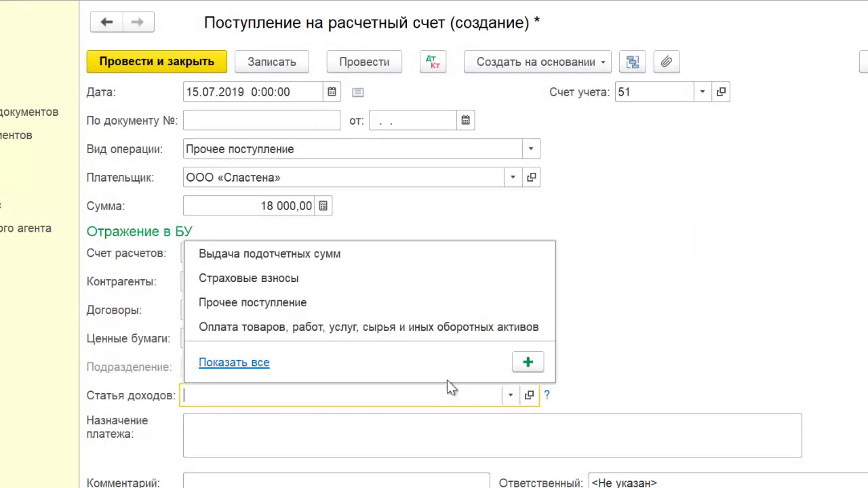
{"action": "left_click", "coordinate": [234, 362]}
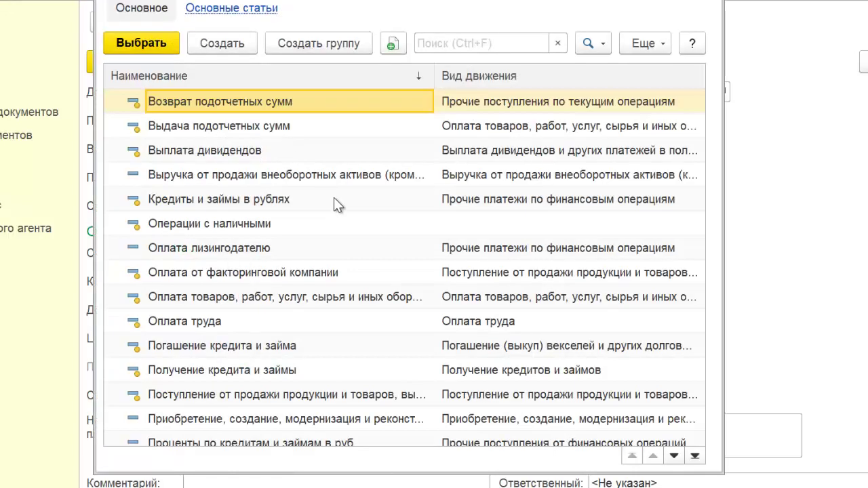
{"action": "scroll", "coordinate": [336, 199], "scroll_direction": "down", "scroll_amount": 2}
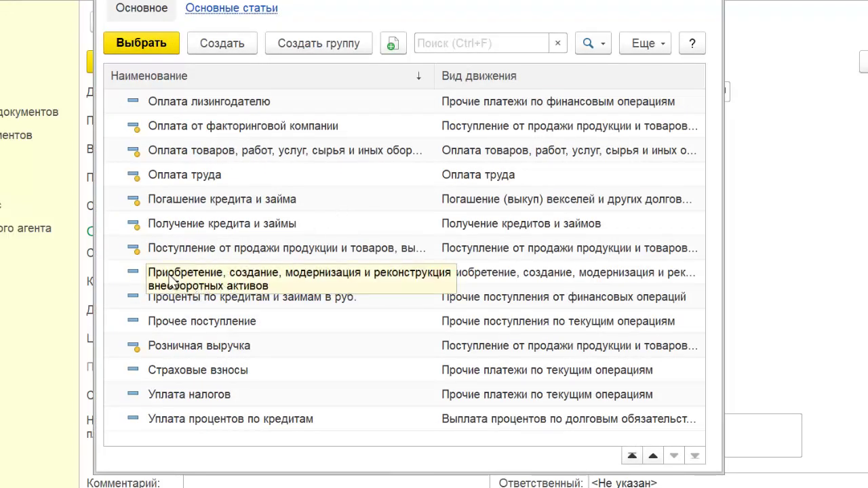
{"action": "double_click", "coordinate": [189, 248]}
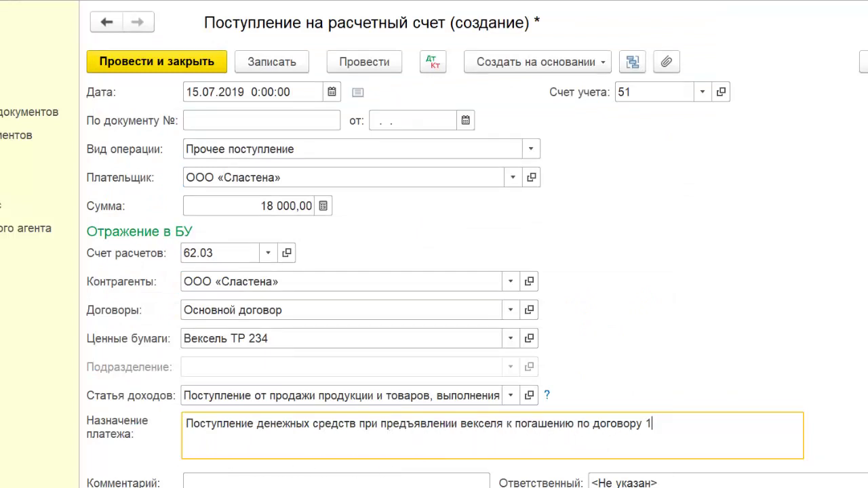
Step: Post the receipt, check the credit account and amount in its accounting entries, and close the document
{"action": "left_click", "coordinate": [383, 64]}
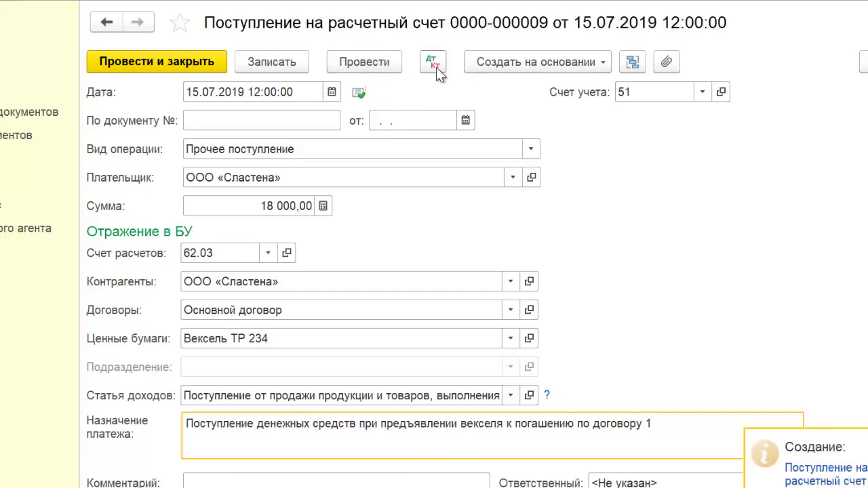
{"action": "left_click", "coordinate": [434, 65]}
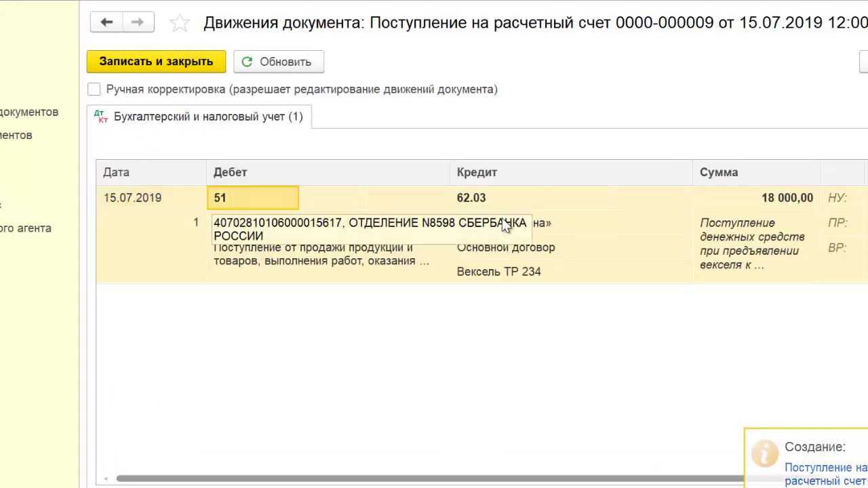
{"action": "left_click", "coordinate": [480, 195]}
{"action": "left_click", "coordinate": [779, 195]}
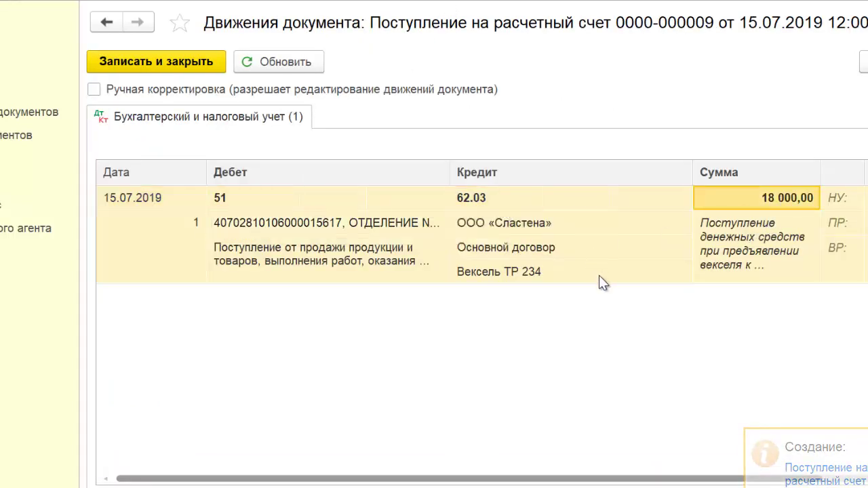
{"action": "key", "text": "Escape"}
{"action": "left_click", "coordinate": [109, 62]}
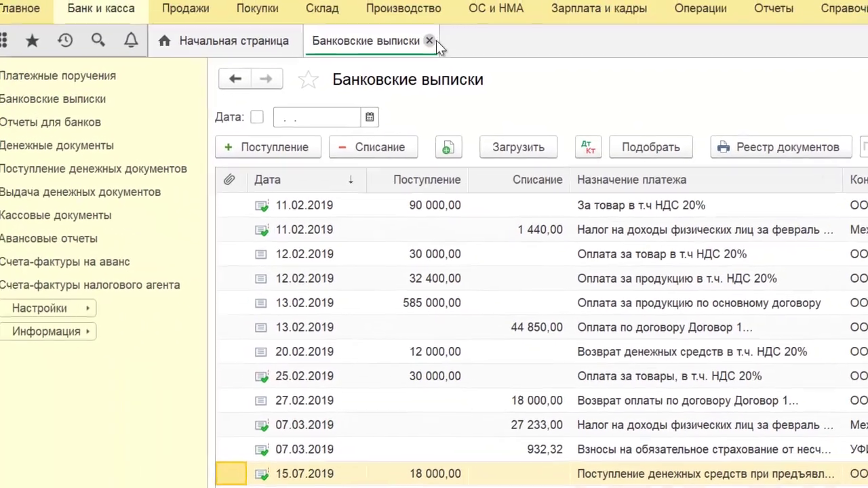
Step: Close the bank statements and generate the turnover balance sheet by account for 62.03 with the period 01.04.2019 to 30.06.2019
{"action": "left_click", "coordinate": [435, 41]}
{"action": "left_click", "coordinate": [744, 27]}
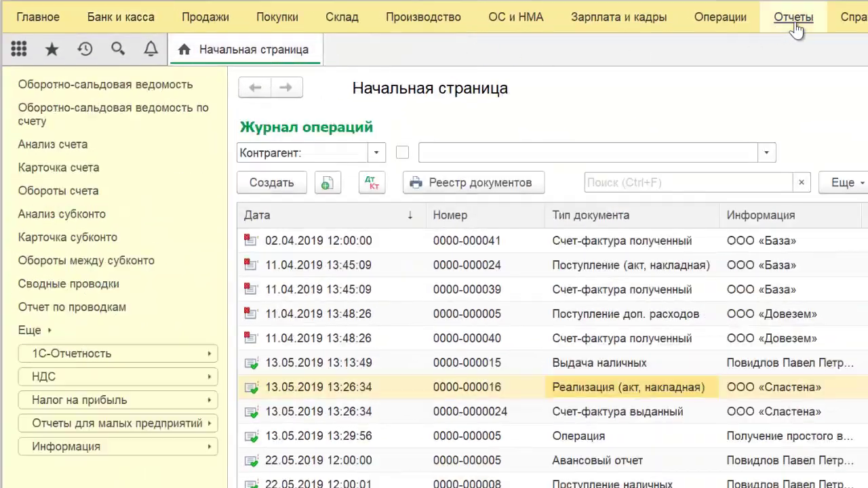
{"action": "left_click", "coordinate": [135, 110]}
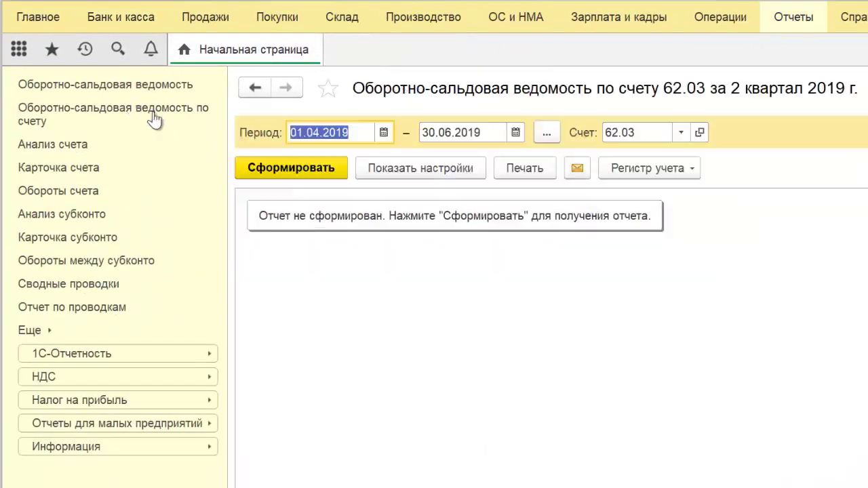
{"action": "left_click", "coordinate": [332, 170]}
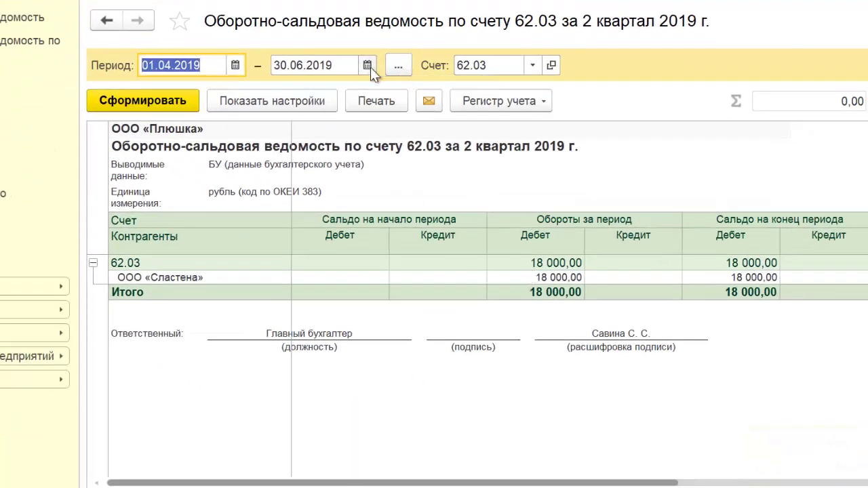
Step: Regenerate the 62.03 balance sheet for 01.04.2019 to 30.09.2019, check the debit and credit turnovers of ООО «Сластена», and close the report
{"action": "left_click", "coordinate": [405, 64]}
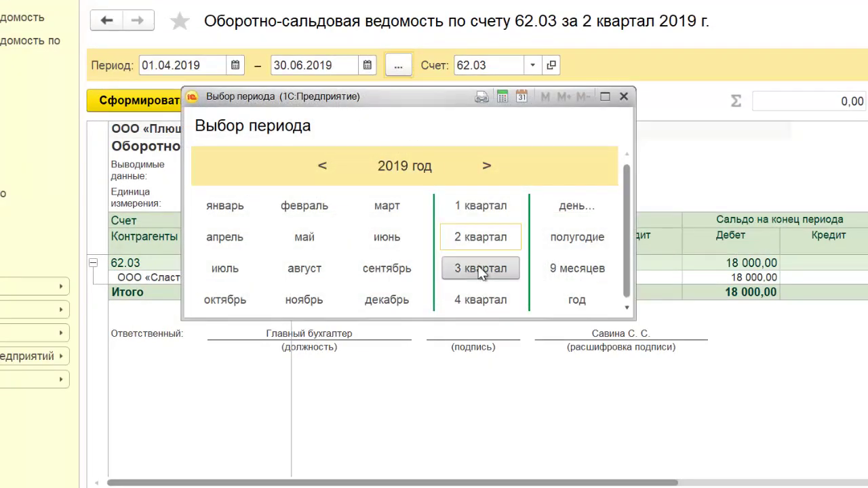
{"action": "left_click", "coordinate": [393, 270]}
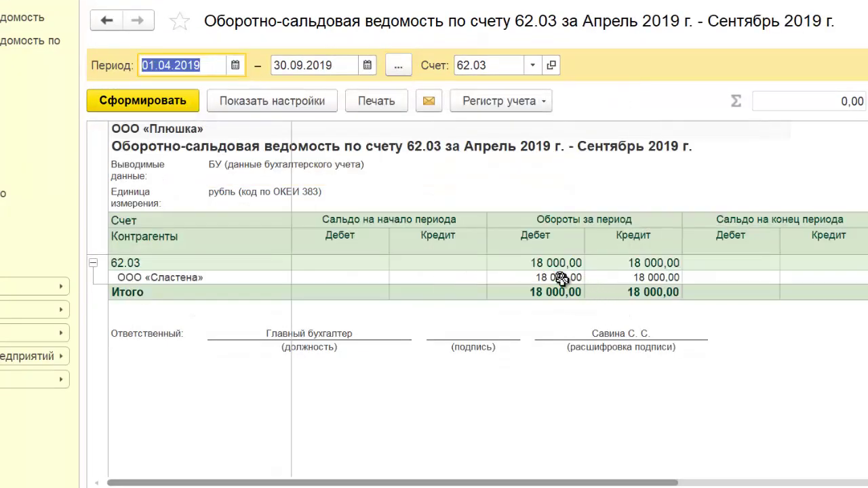
{"action": "left_click", "coordinate": [558, 277]}
{"action": "left_click", "coordinate": [664, 279]}
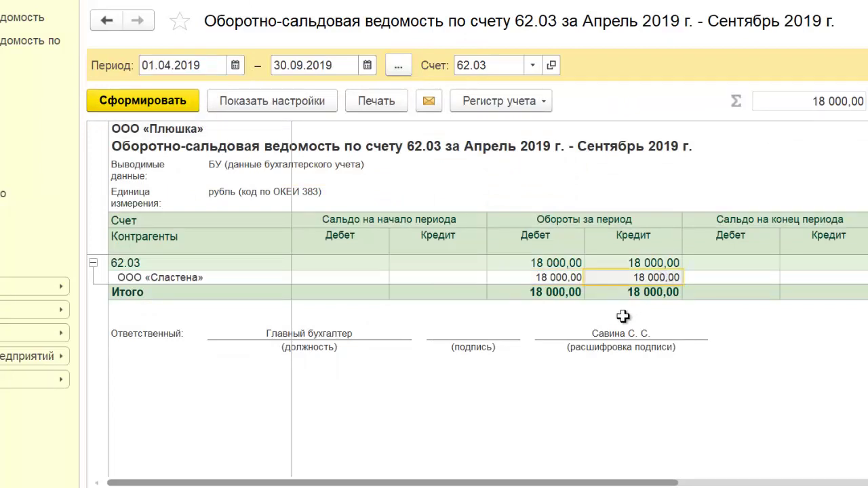
{"action": "left_click", "coordinate": [550, 278]}
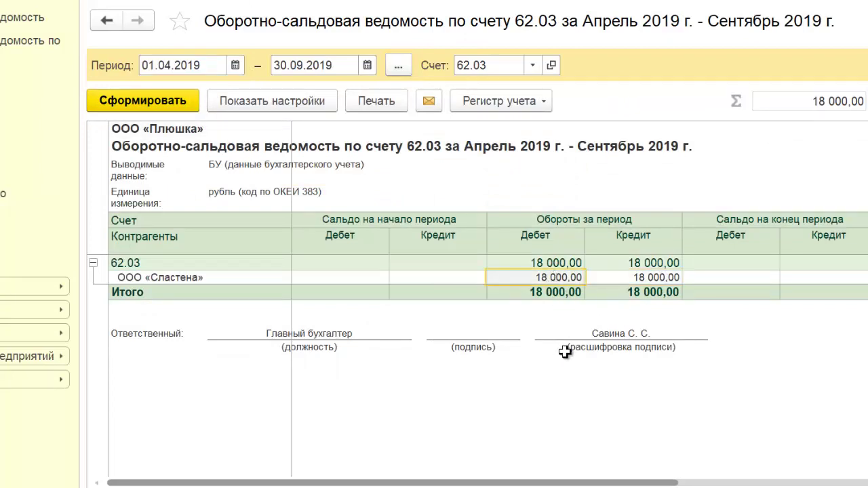
{"action": "left_click", "coordinate": [653, 277]}
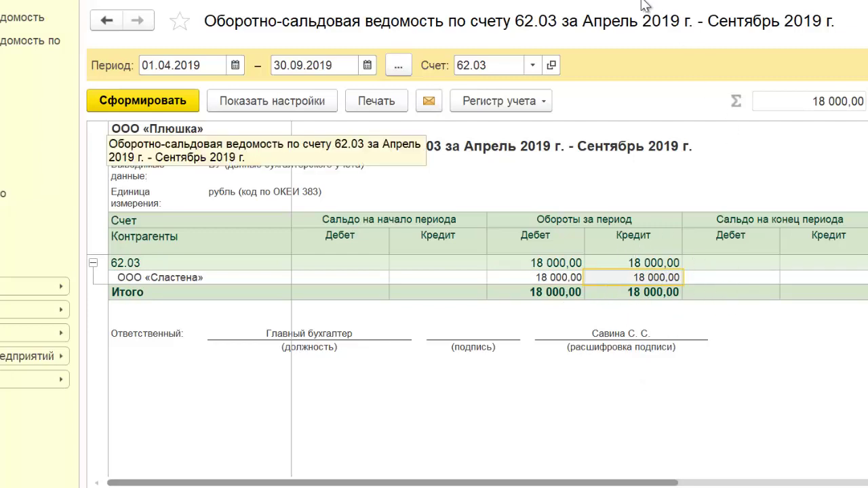
{"action": "left_click", "coordinate": [621, 6]}
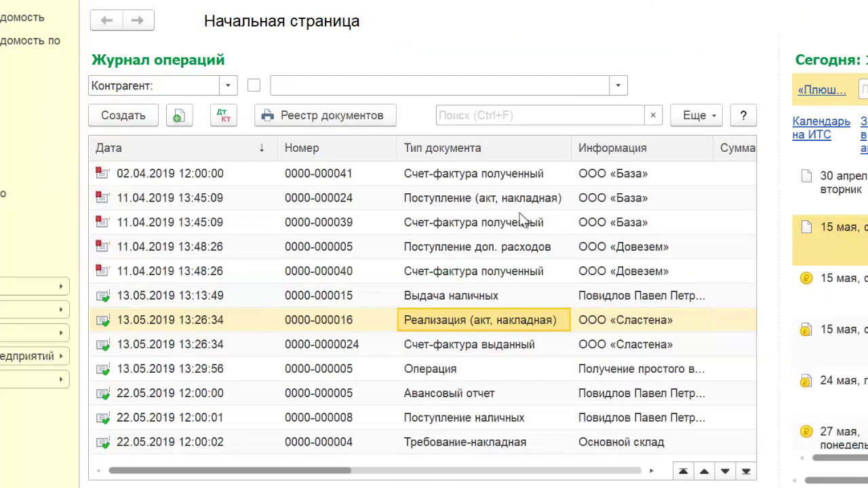